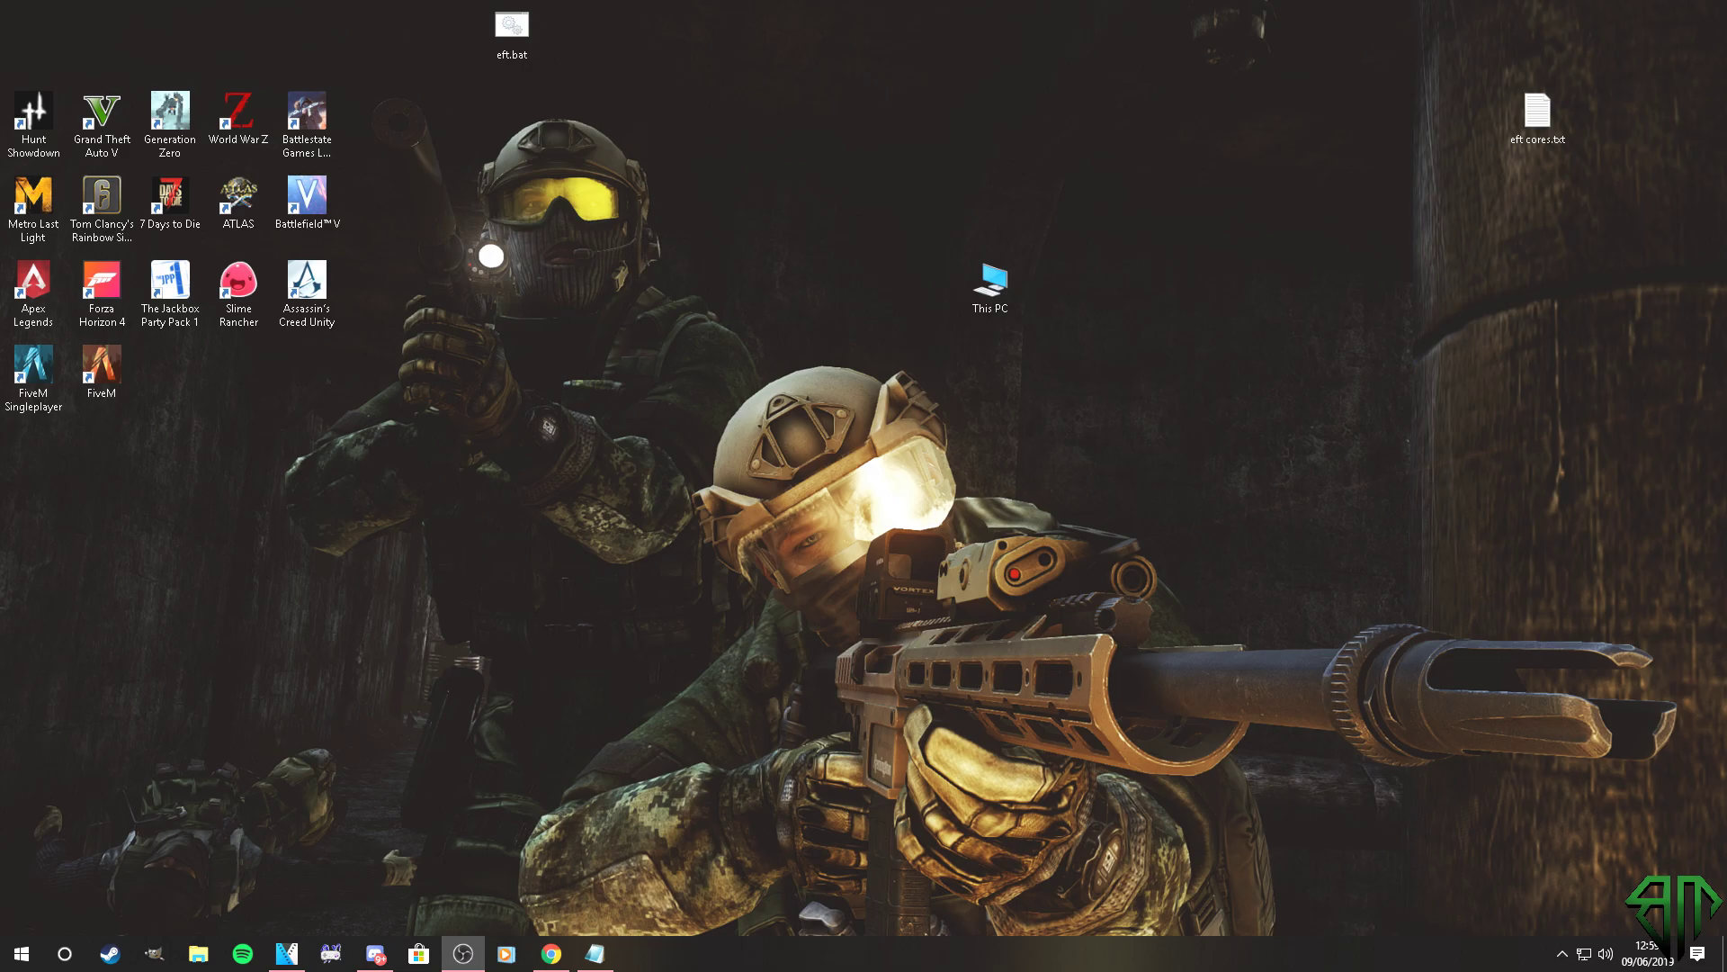
Step: Review the View settings in File Explorer's Folder Options, then close Explorer
click(205, 954)
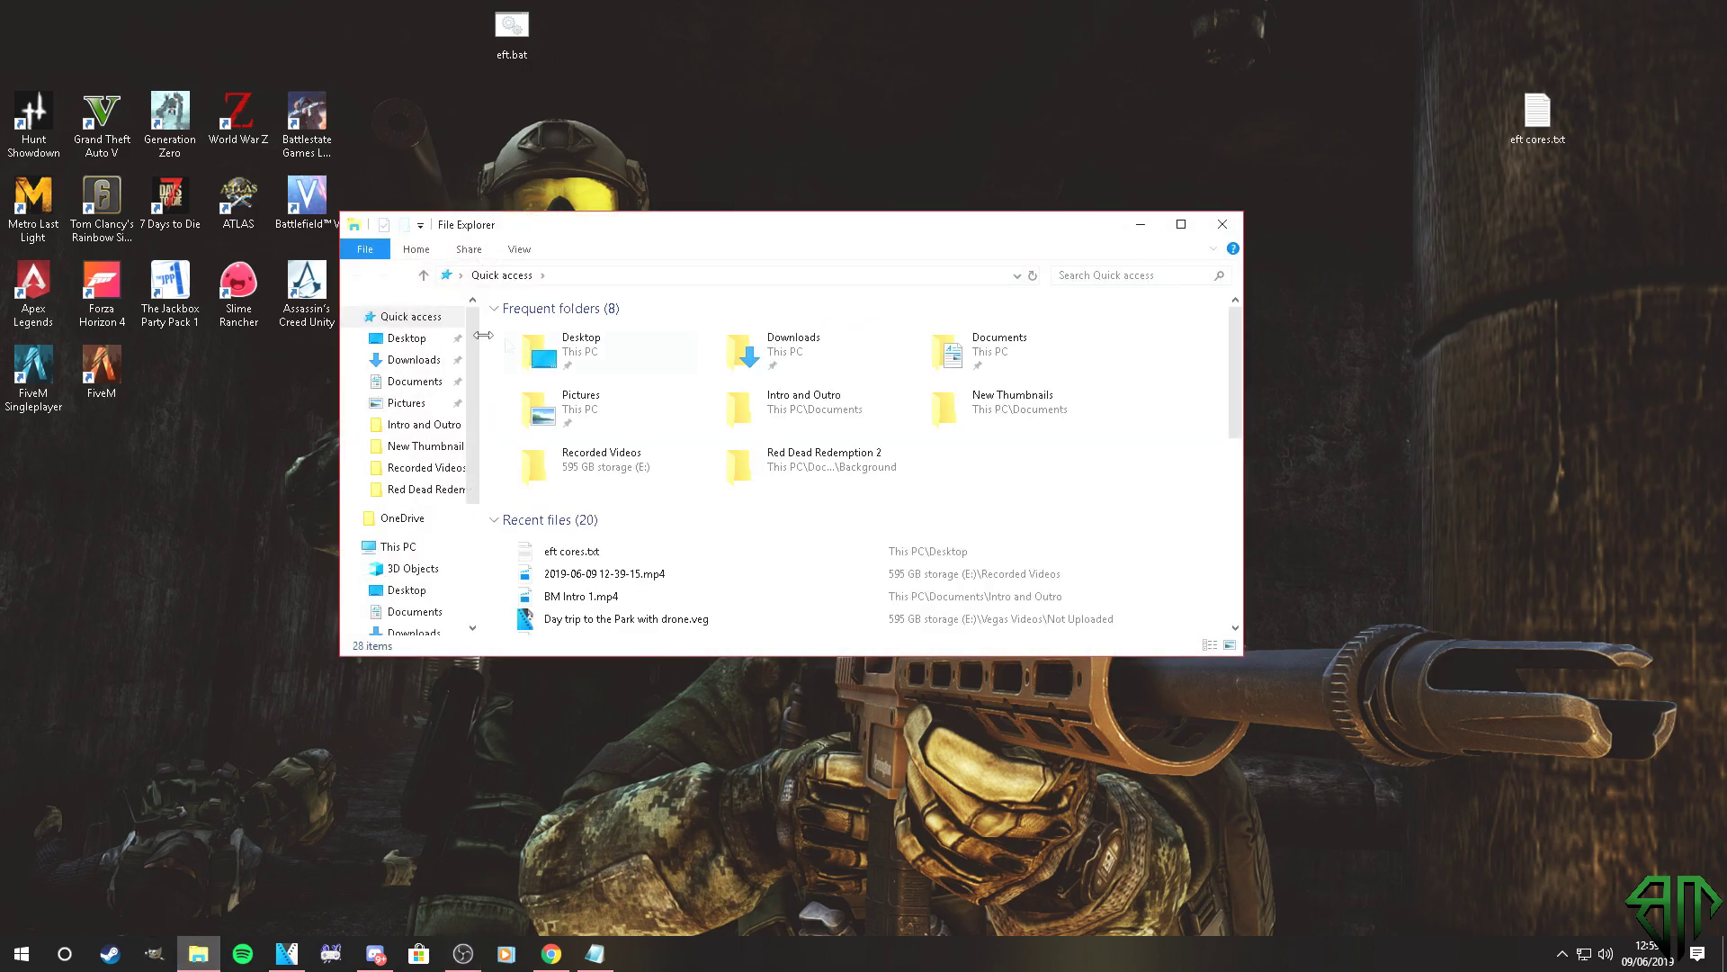
click(517, 249)
click(1125, 281)
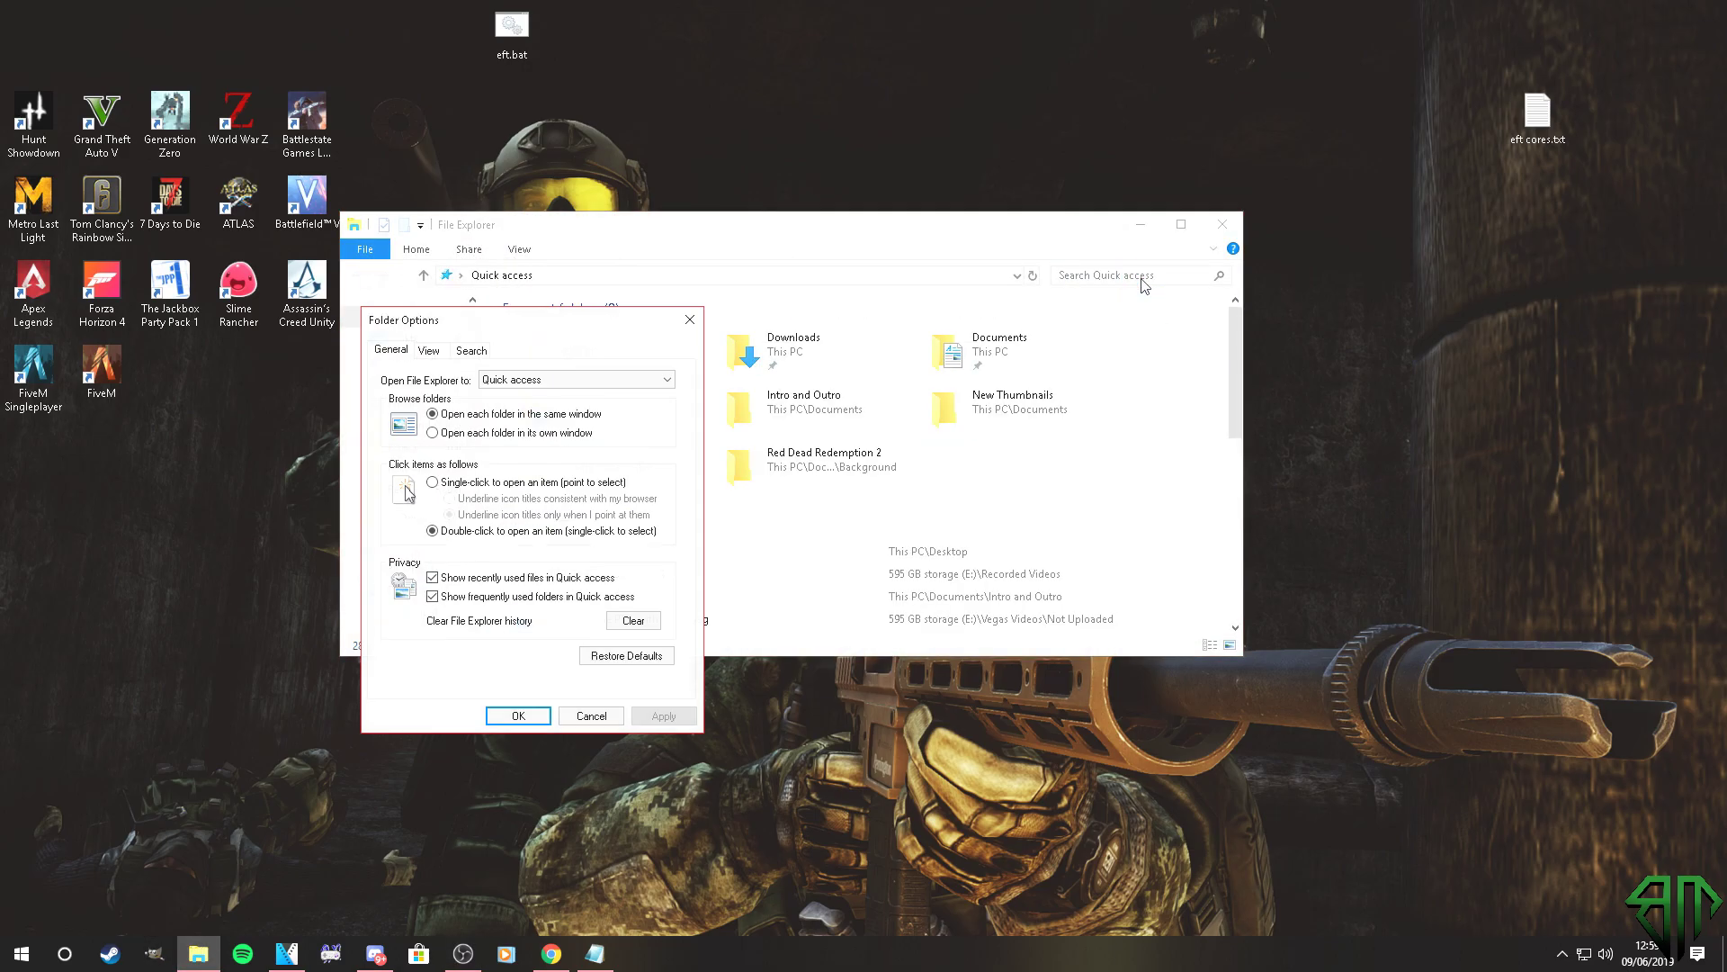
click(429, 350)
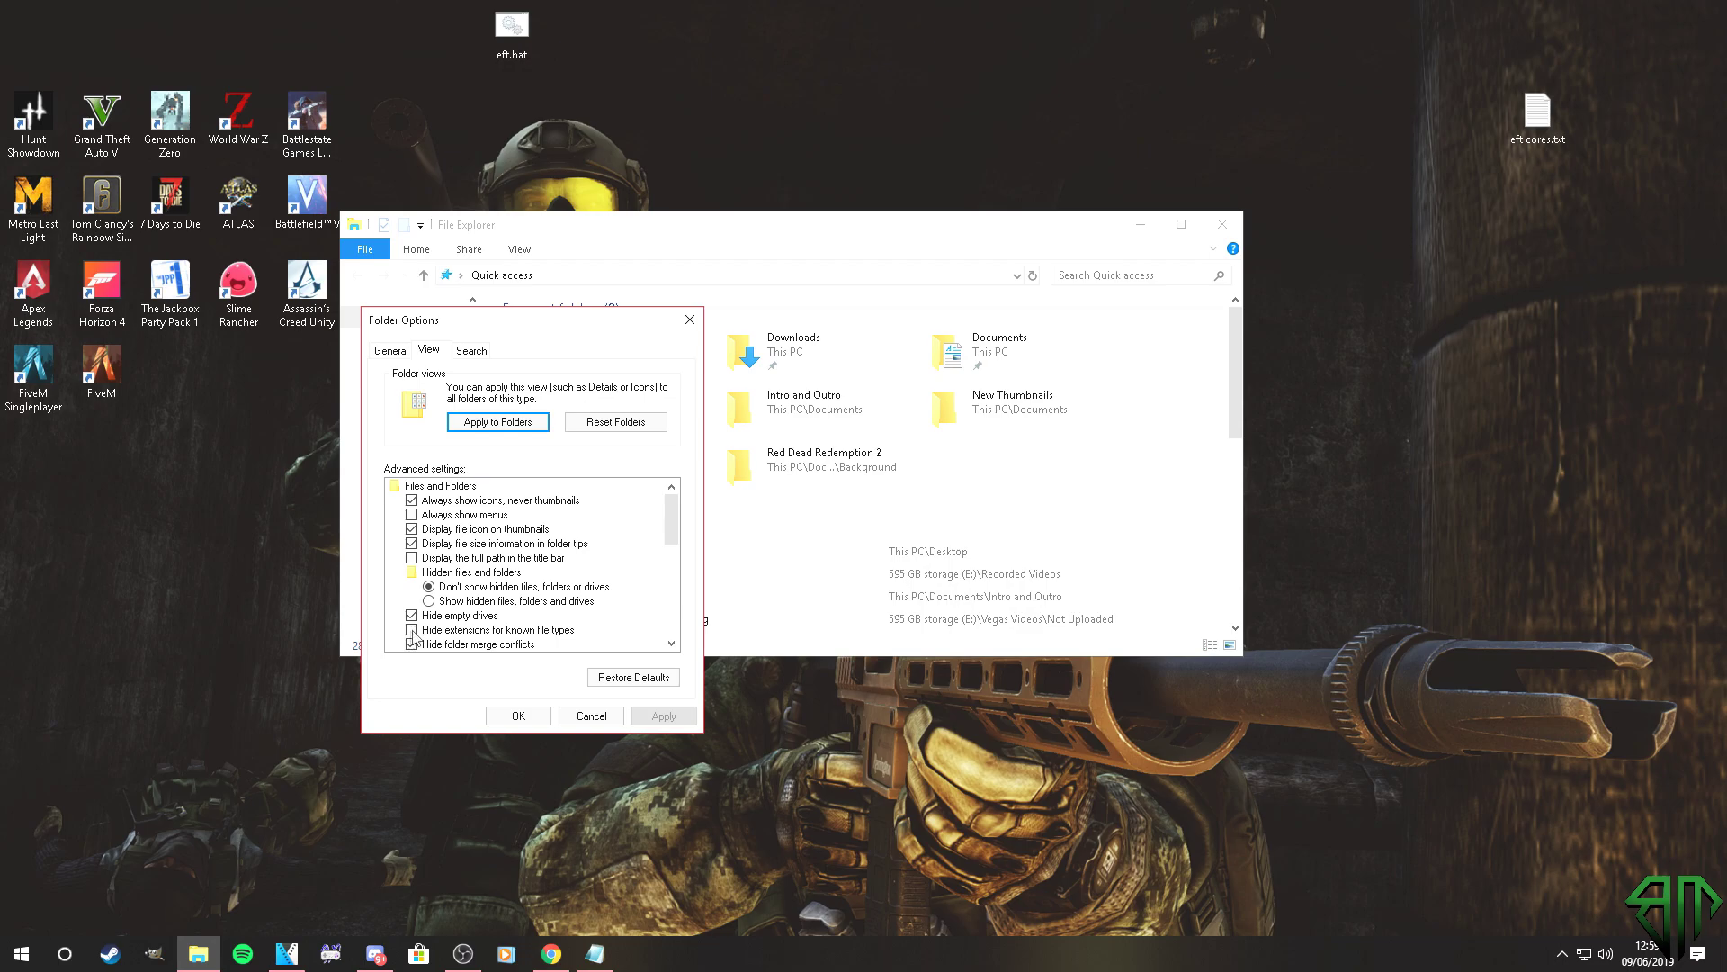
click(539, 714)
click(1221, 224)
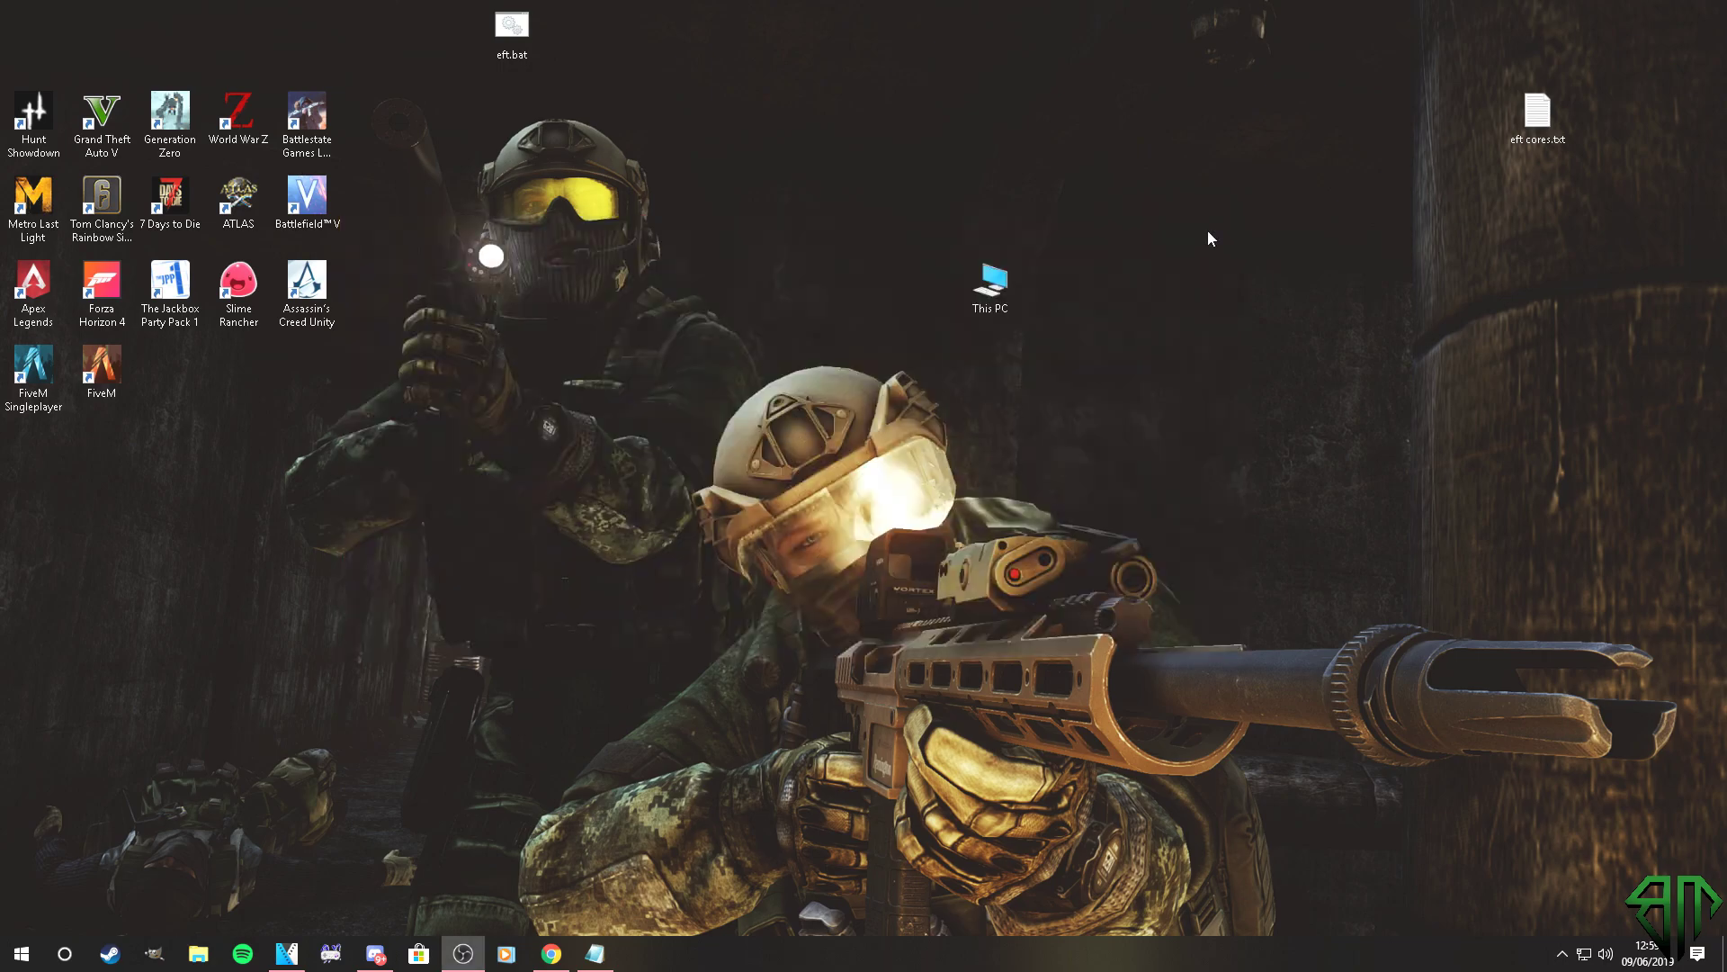
Step: Create a new text document renamed eft.bat, accepting the extension change and the name eft (2).bat
right_click(810, 110)
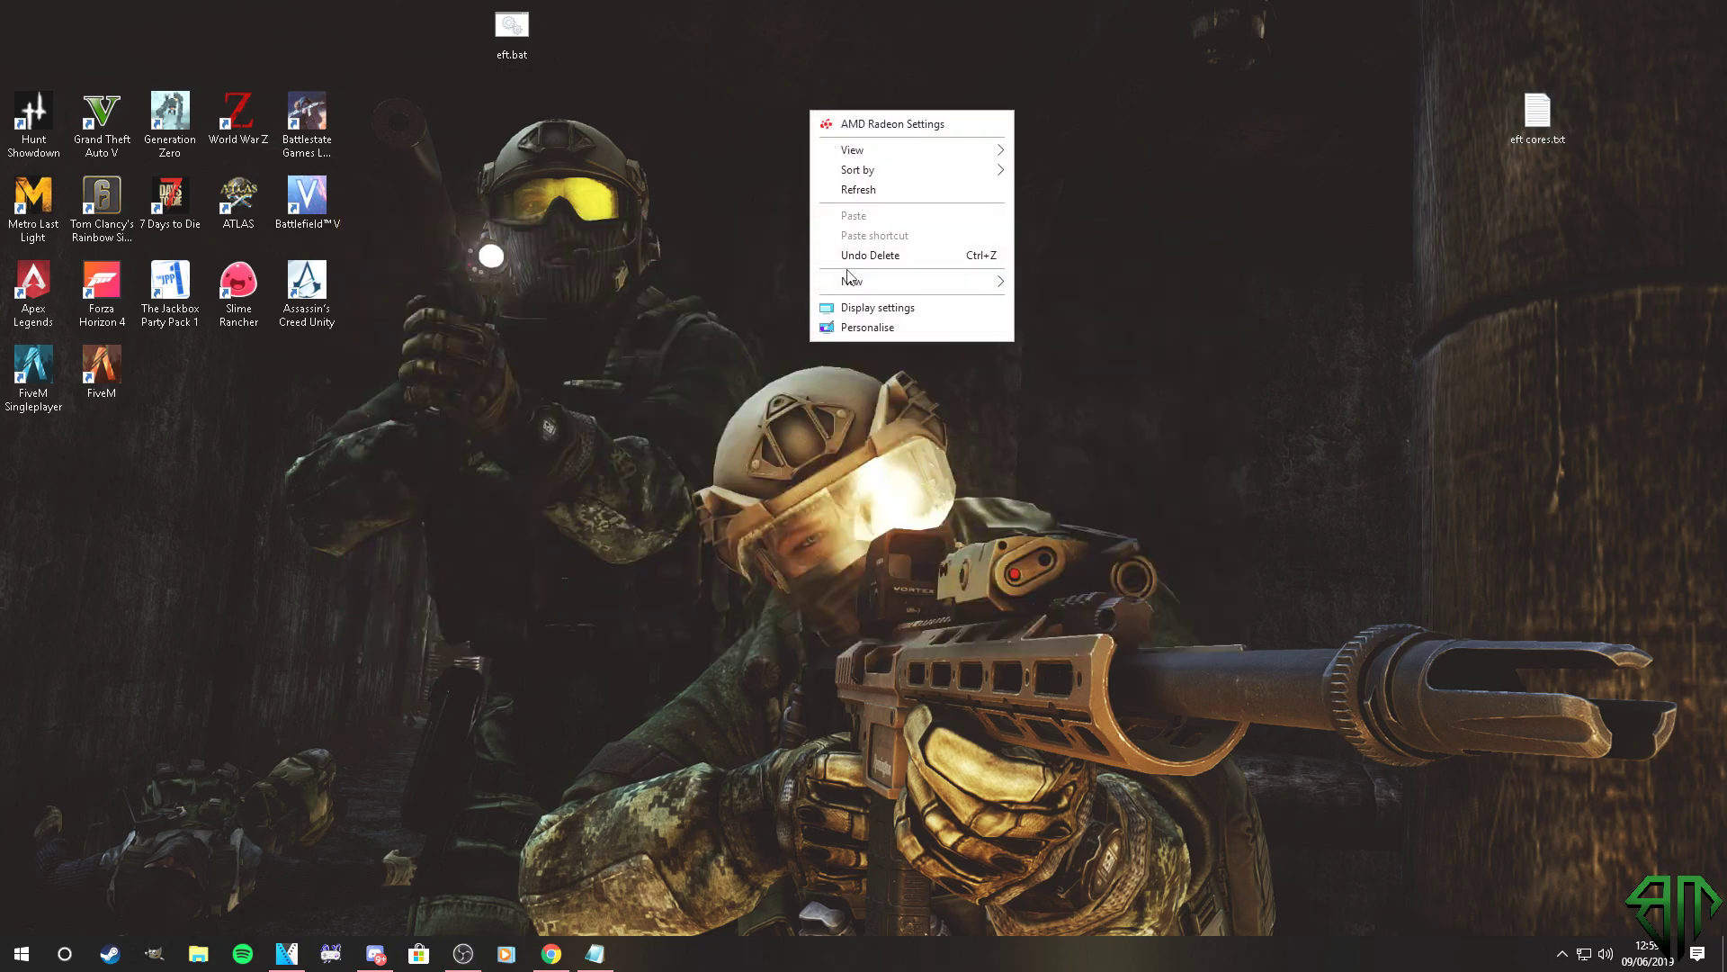
mouse_move(859, 284)
click(1091, 490)
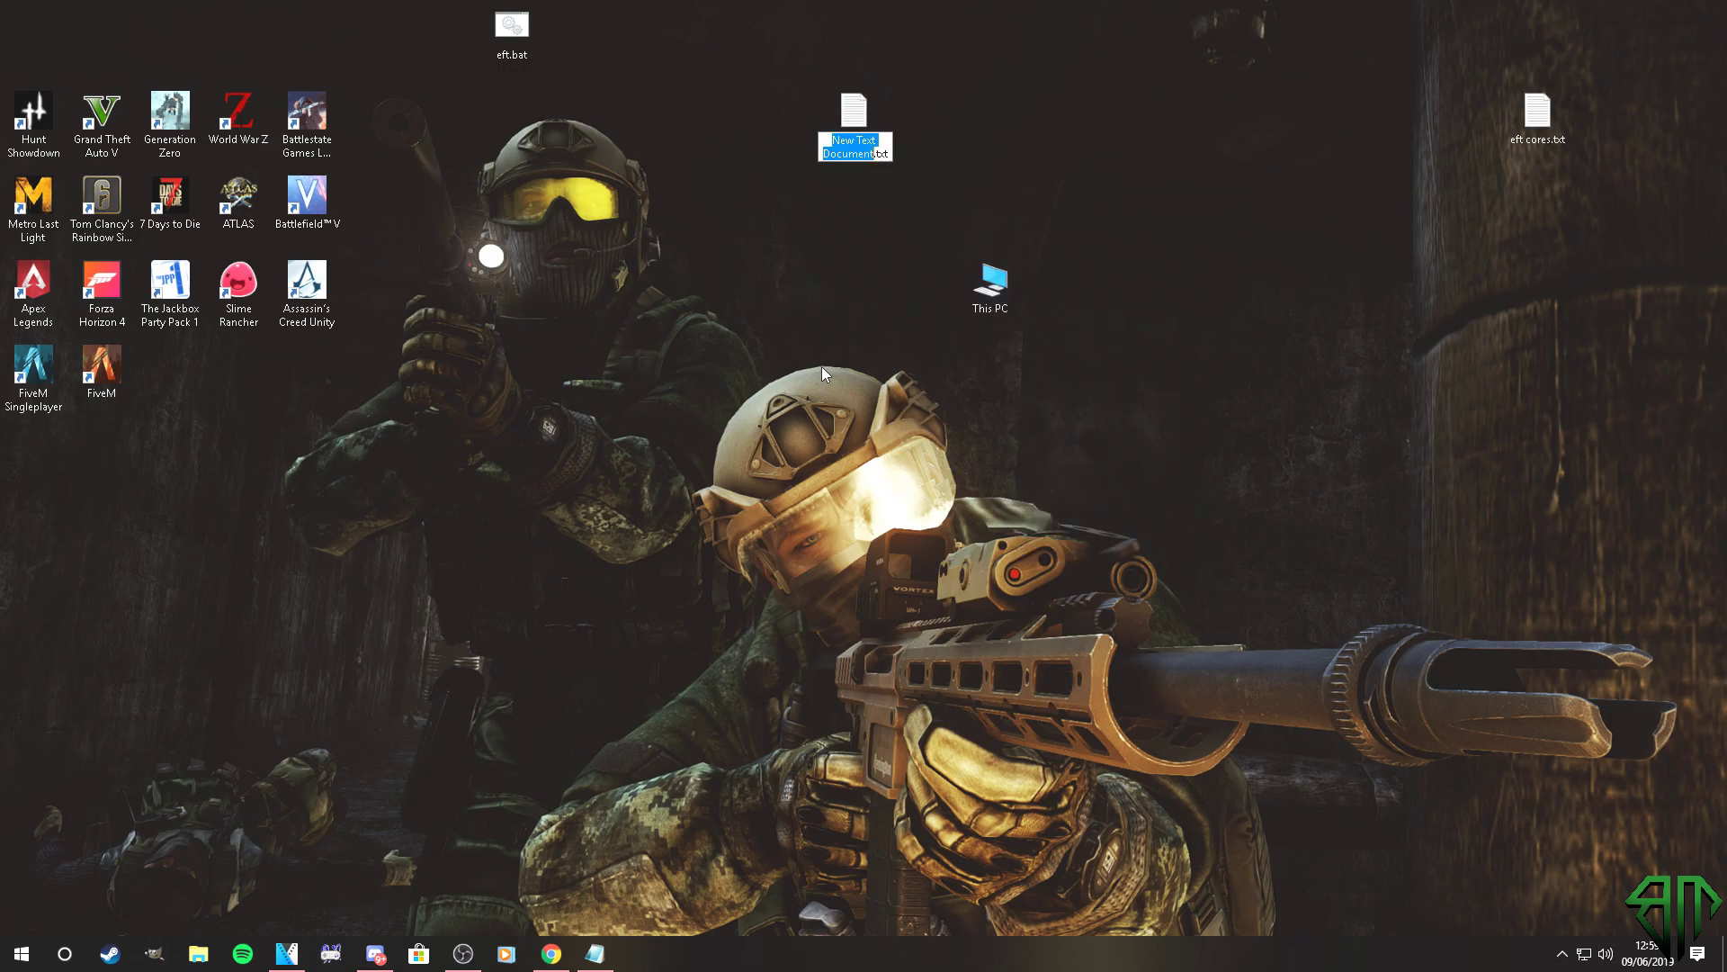
text(eft.bat)
key(Delete)
key(Delete)
key(Delete)
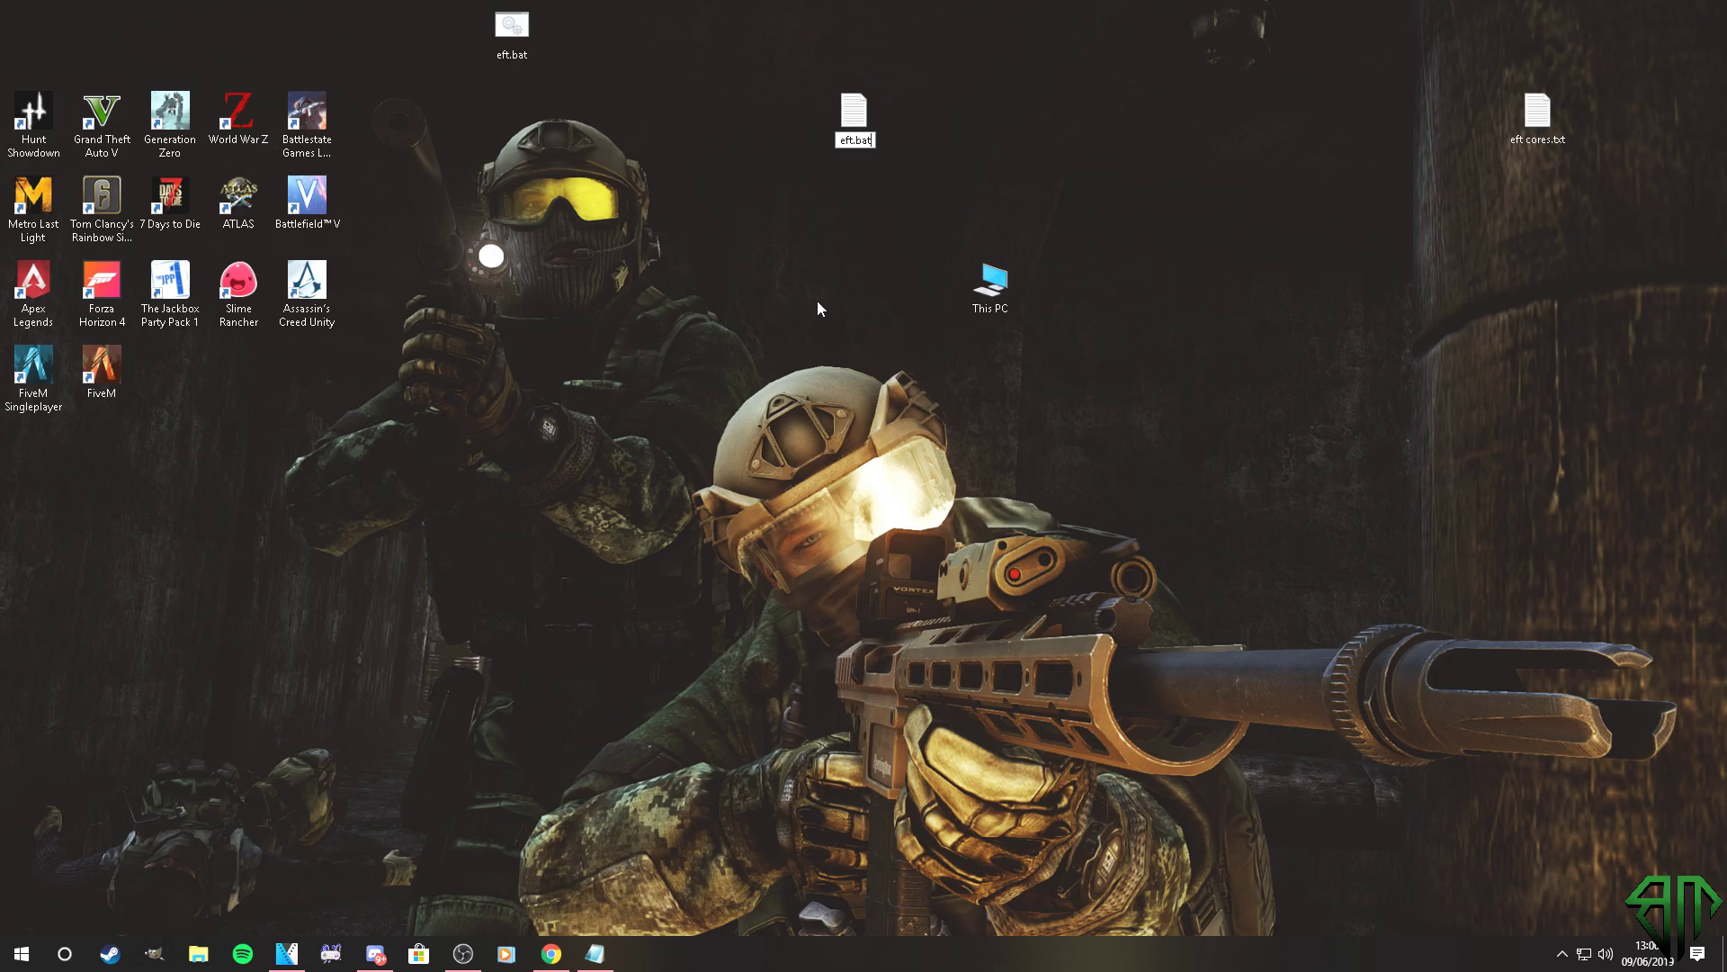
key(Return)
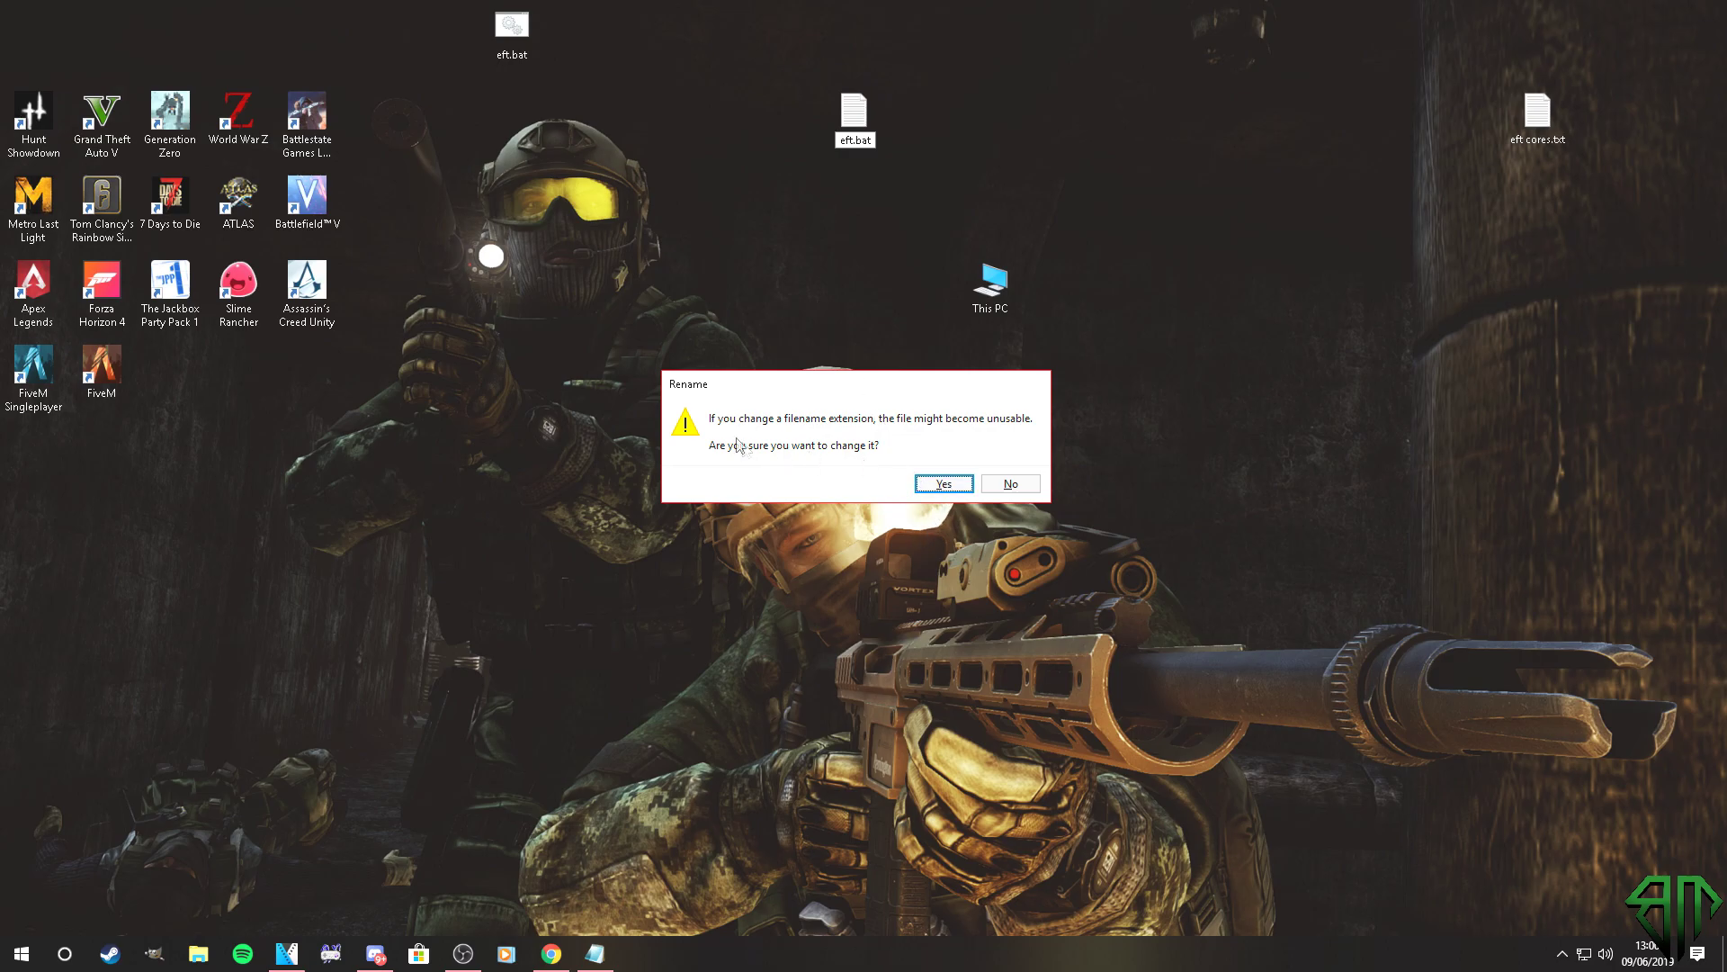
click(950, 485)
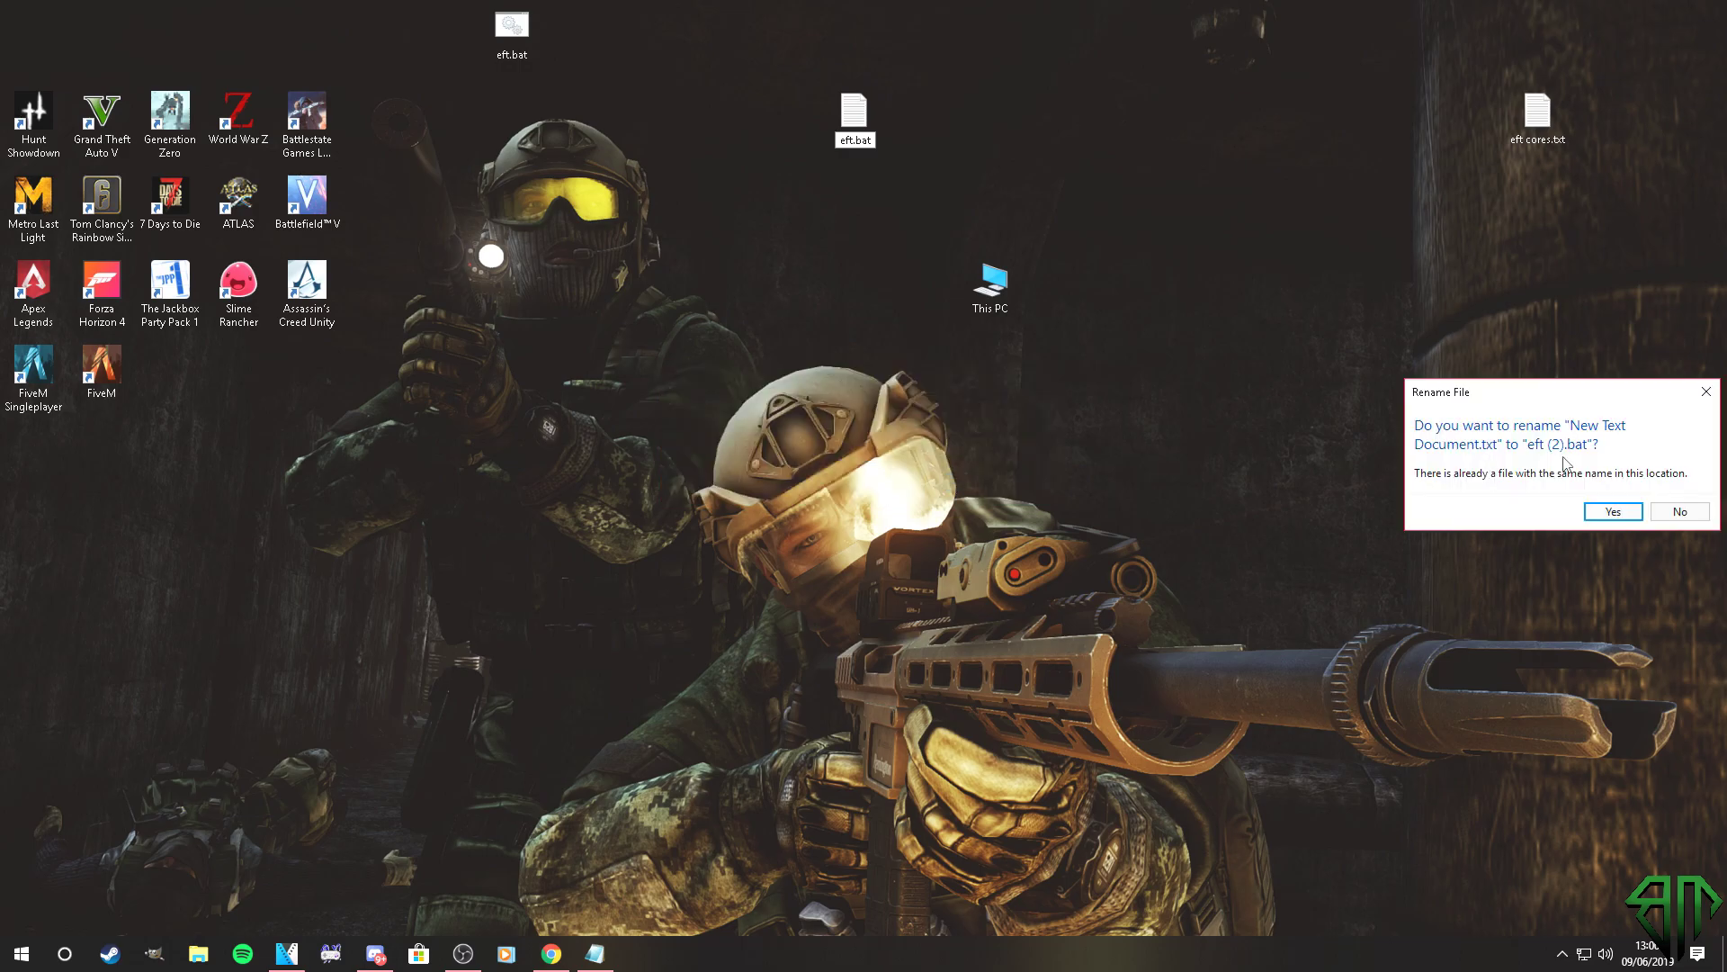
click(1608, 512)
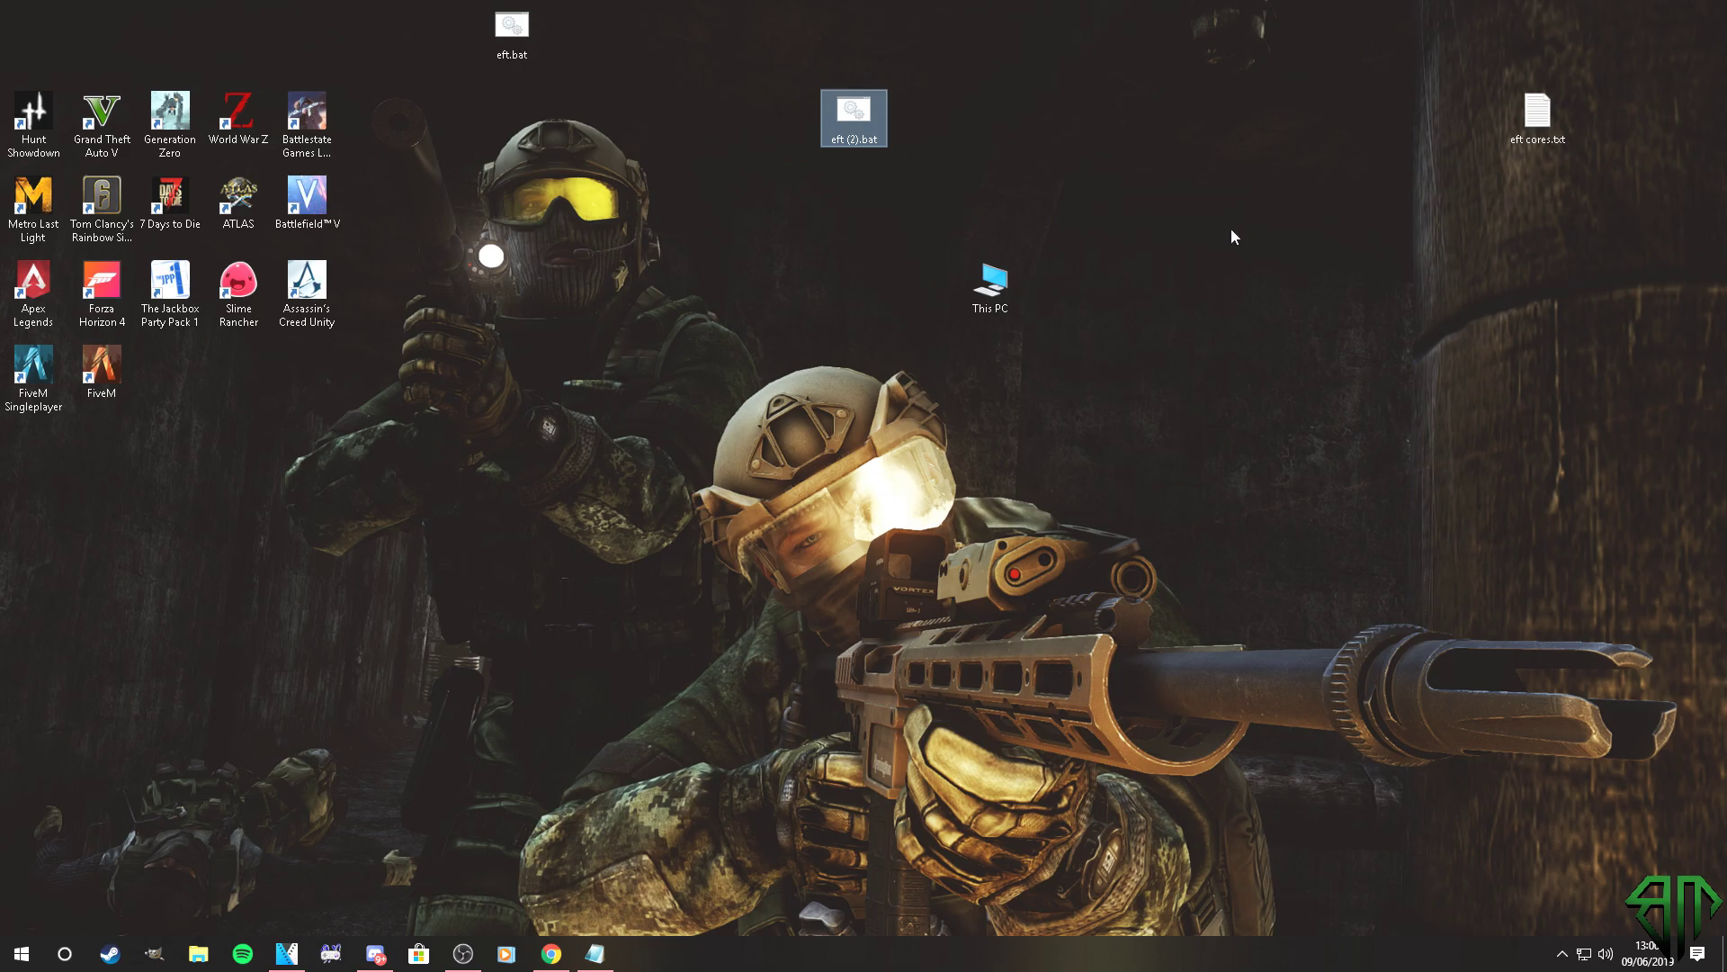
right_click(993, 293)
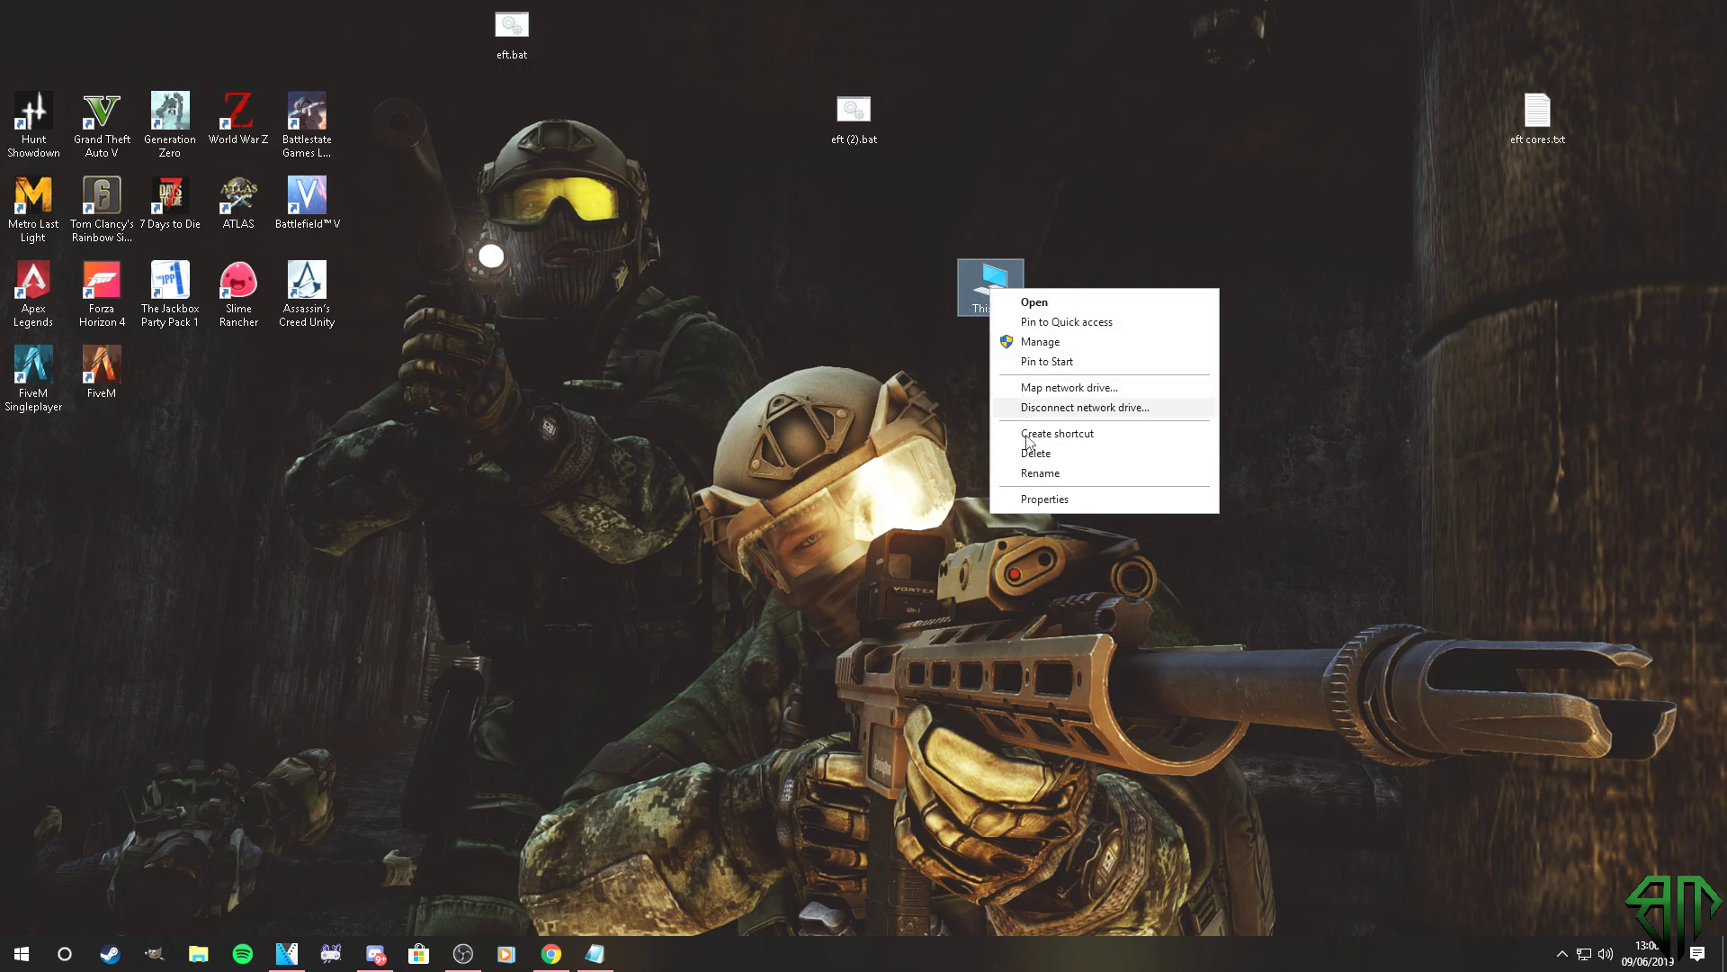
click(1035, 500)
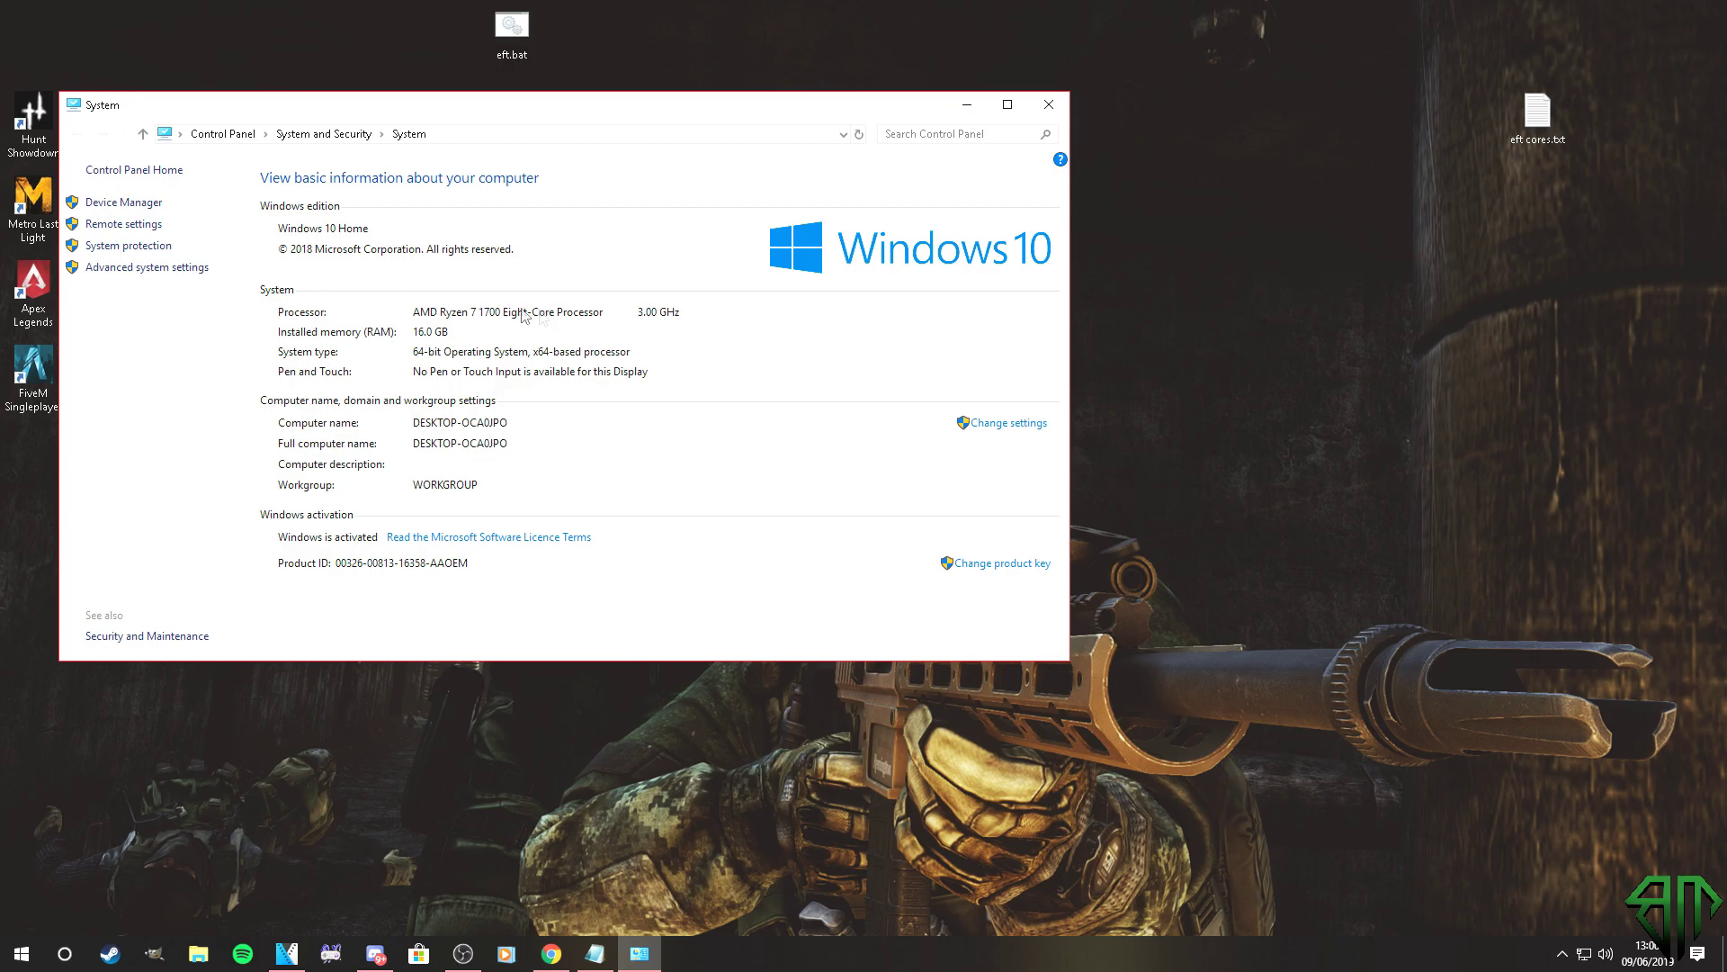
click(1048, 105)
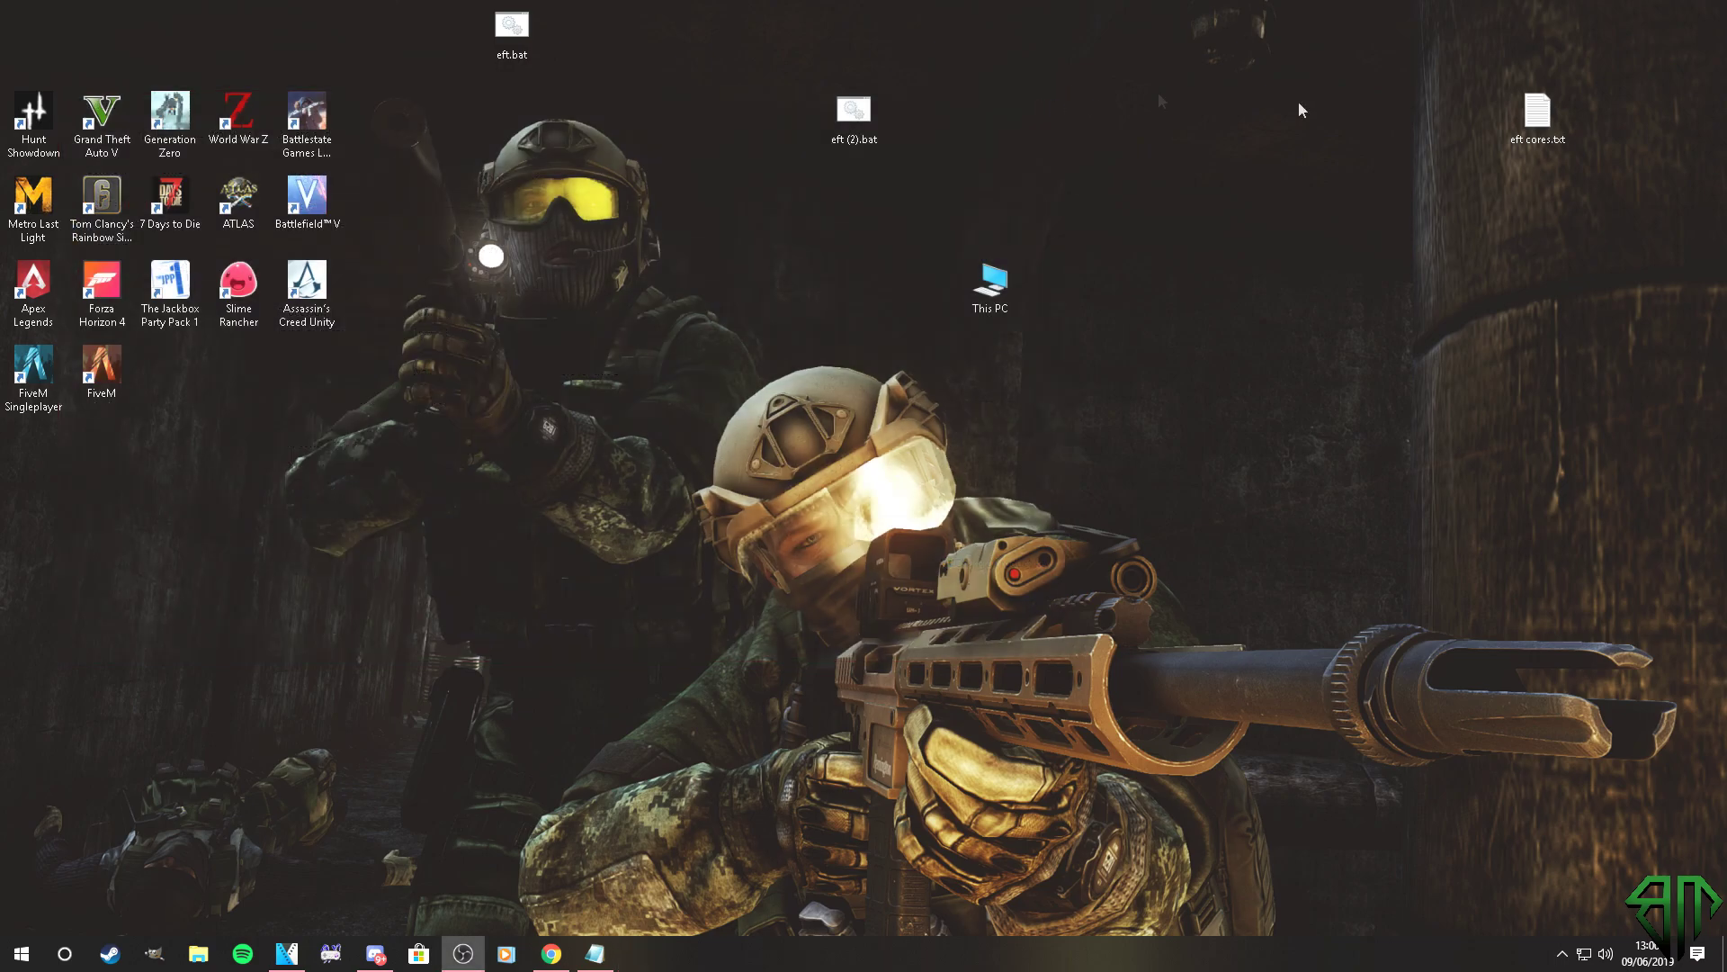
Step: Select the 8 CORE script lines in eft cores.txt, then close the file
double_click(1539, 129)
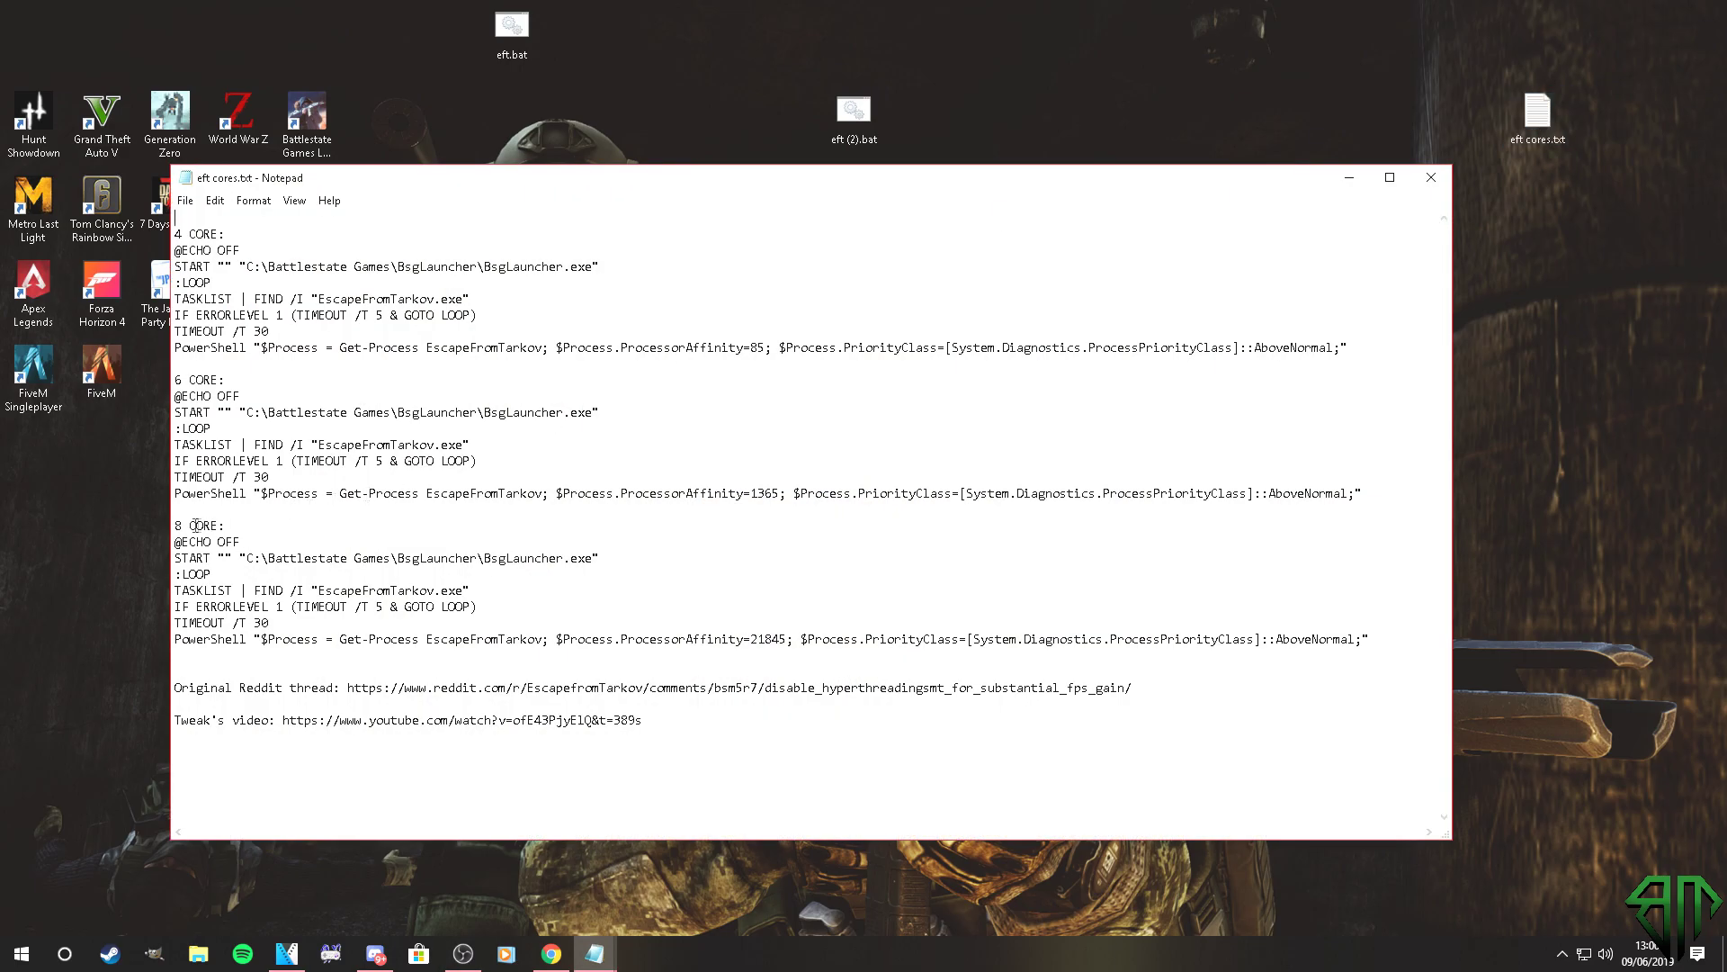
drag(1439, 638, 174, 545)
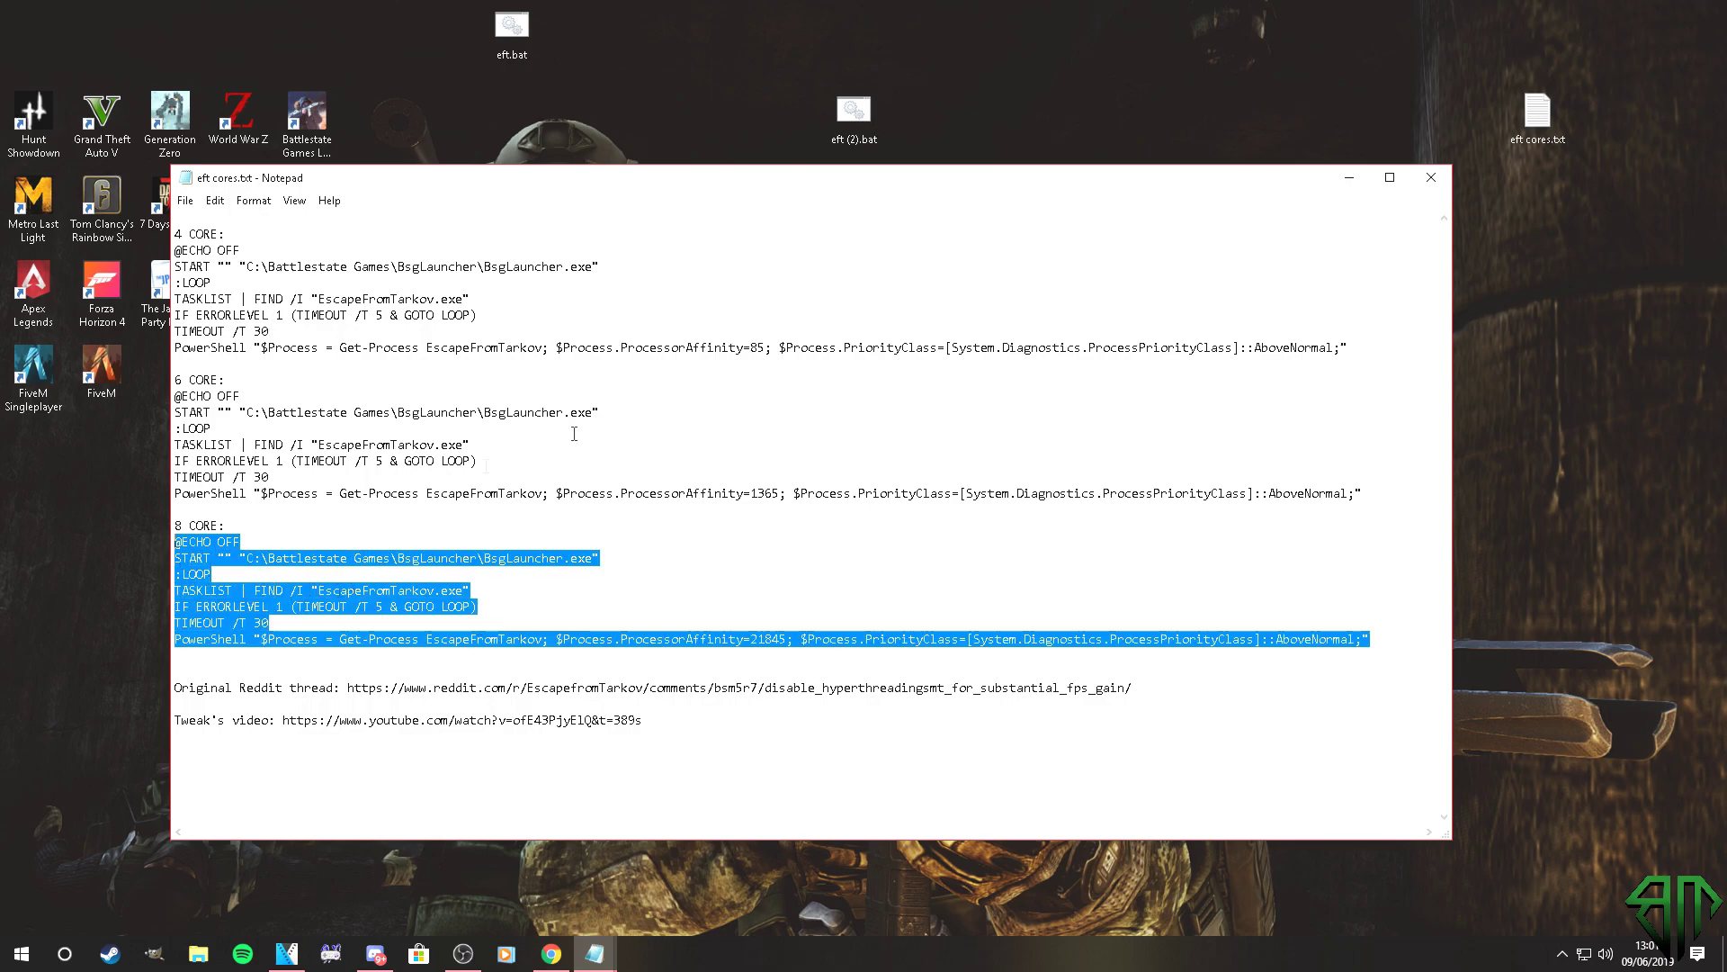
click(1431, 177)
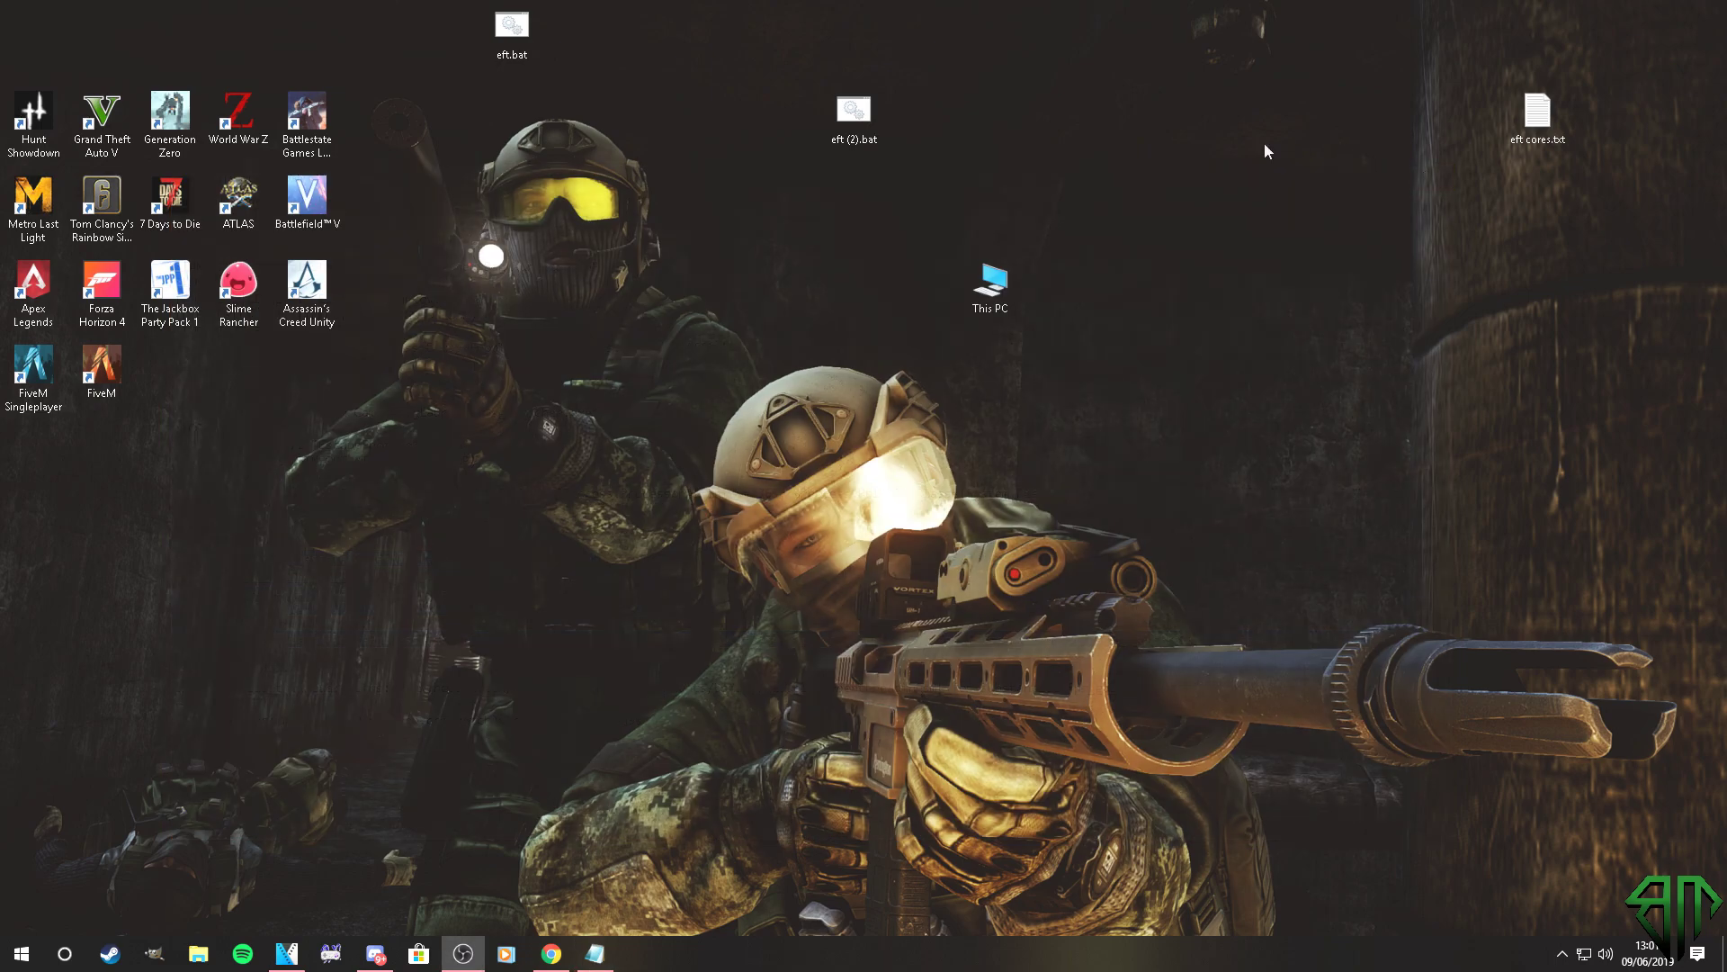
Step: Paste the 8 CORE launcher script into eft (2).bat in Notepad and save it
right_click(859, 127)
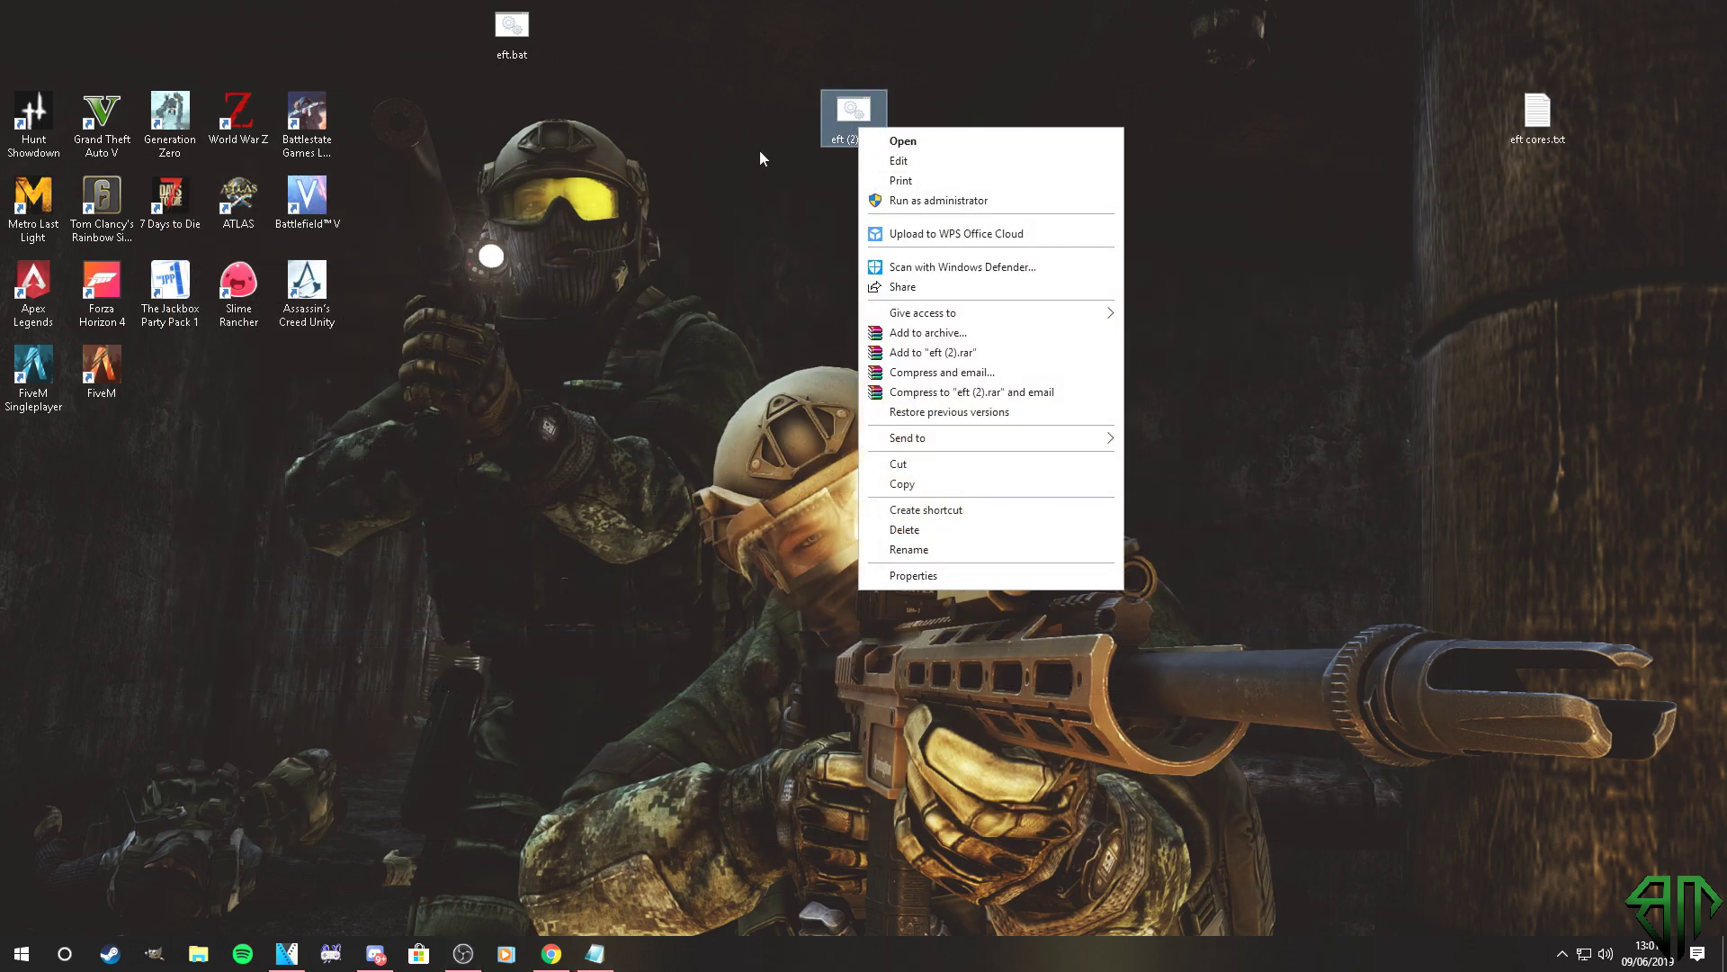
click(898, 160)
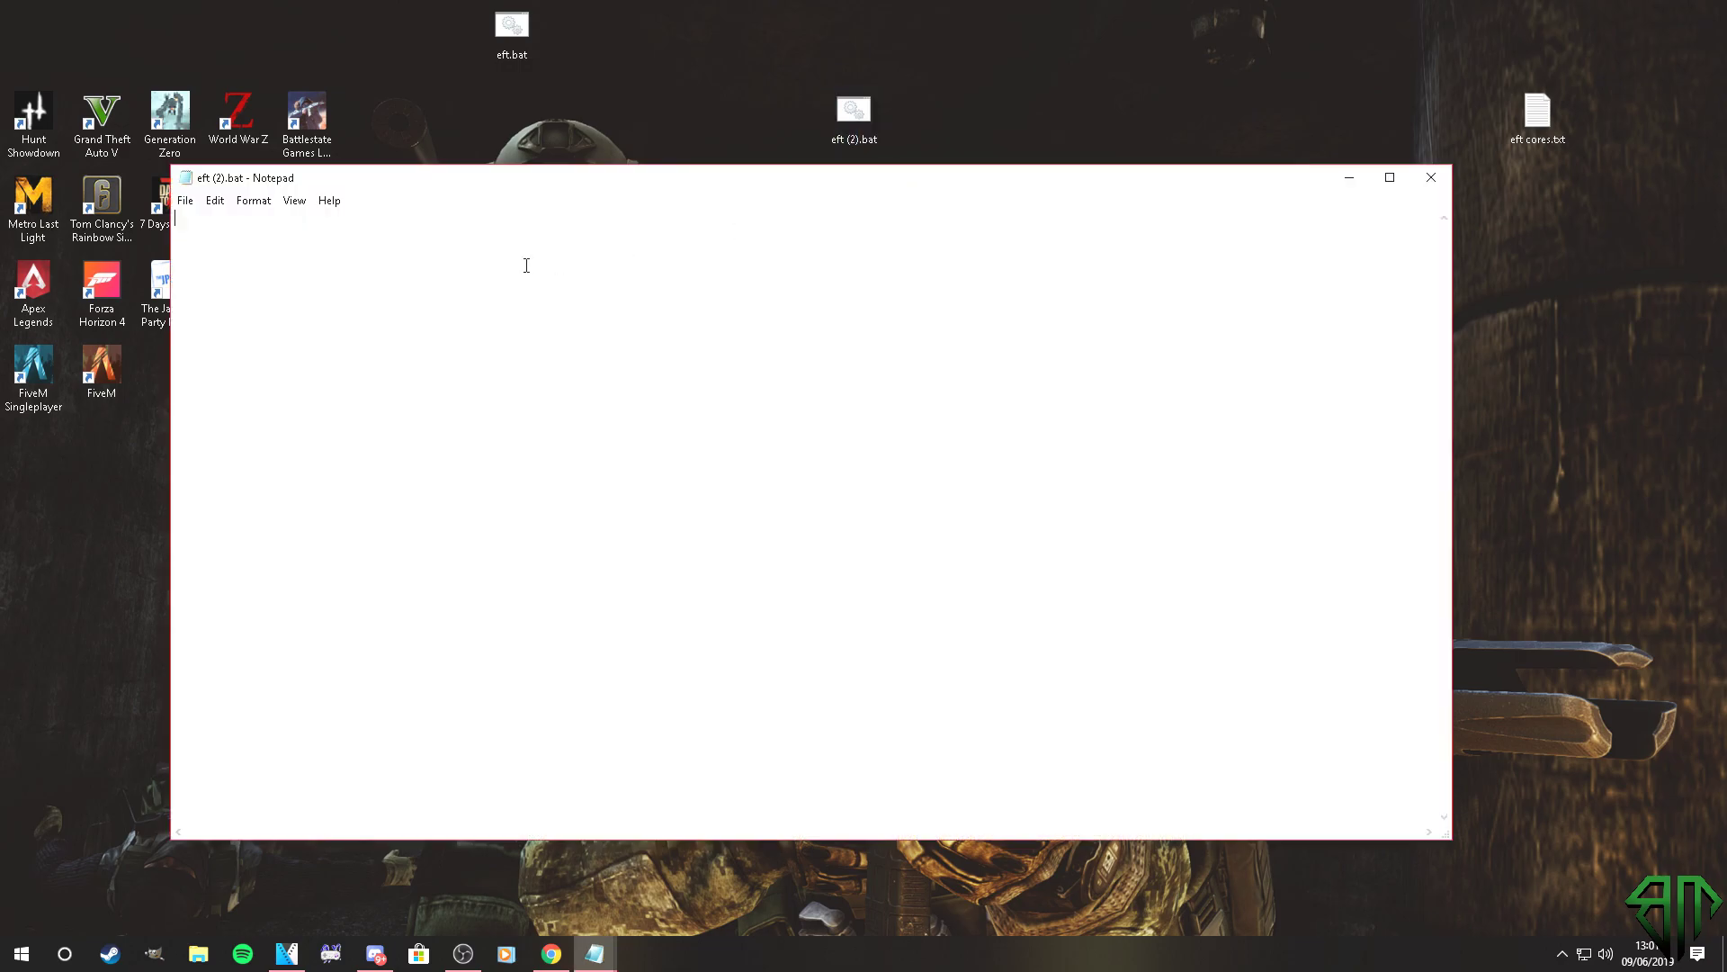
text(@ECHO OFF START "" "C:\Battlestate Games\BsgLauncher\BsgLauncher.exe" :LOOP TASKLIST | FIND /I "EscapeFromTarkov.exe" IF ERRORLEVEL 1 (TIMEOUT /T 5 & GOTO LOOP) TIMEOUT /T 30 PowerShell "$Process = Get-Process EscapeFromTarkov; $Process.ProcessorAffinity=21845; $Process.PriorityClass=[System.Diagnostics.ProcessPriorityClass]::AboveNormal;")
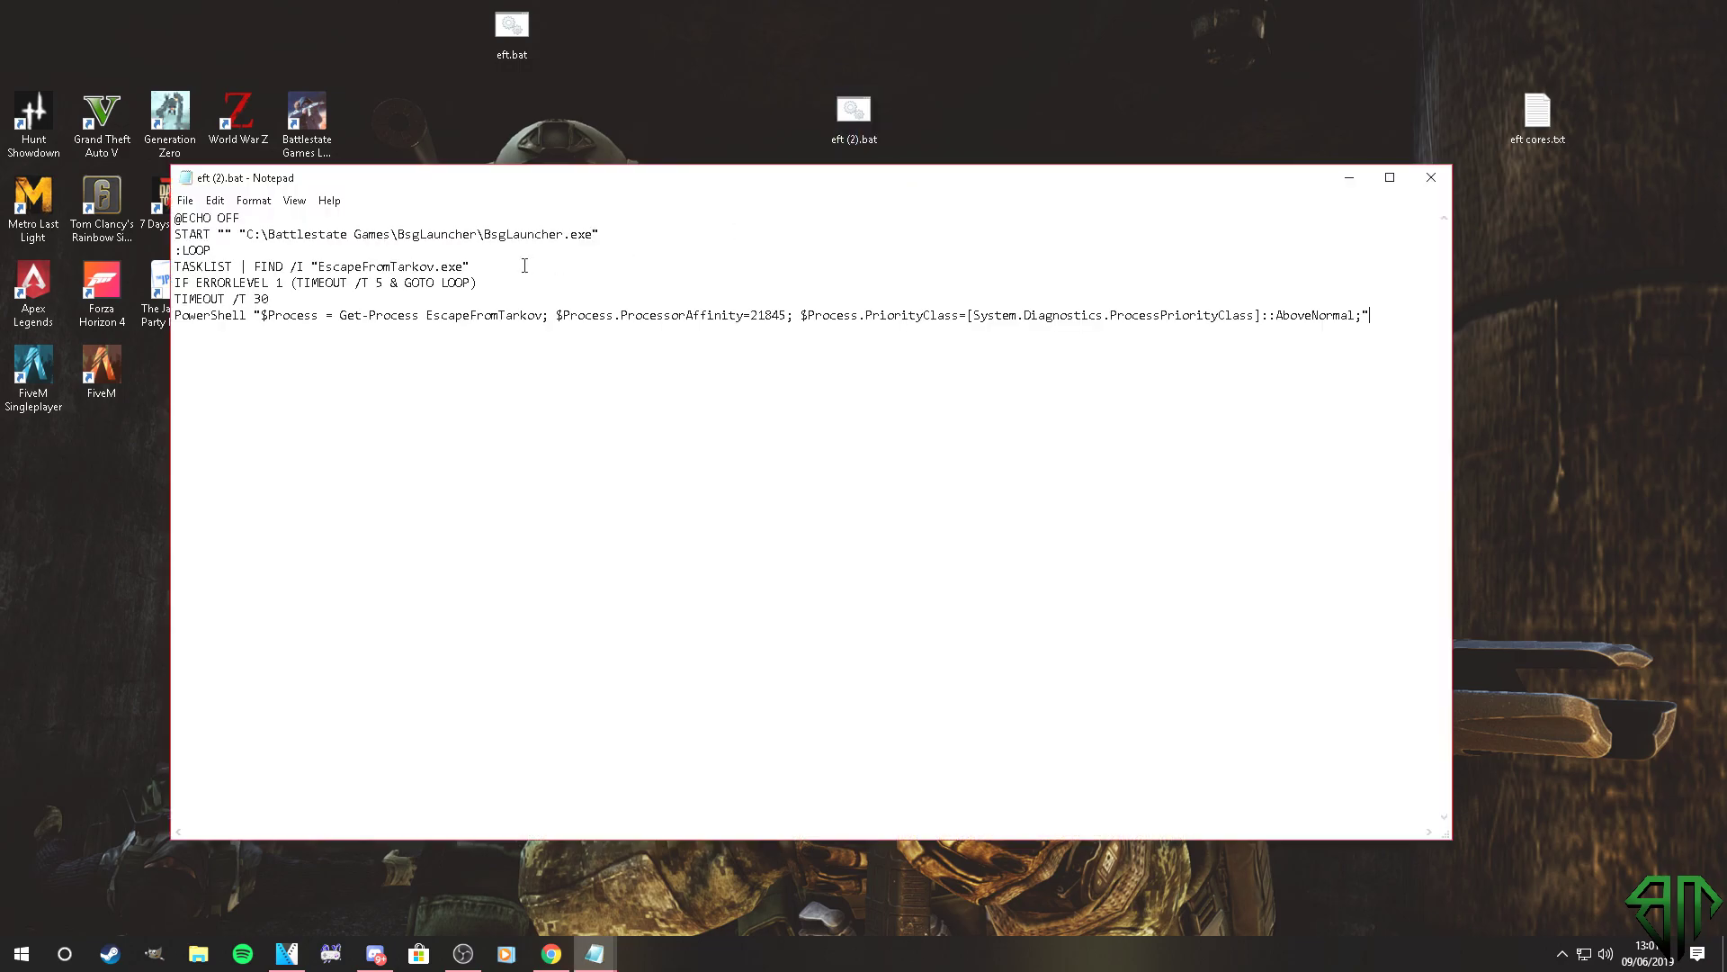
click(184, 200)
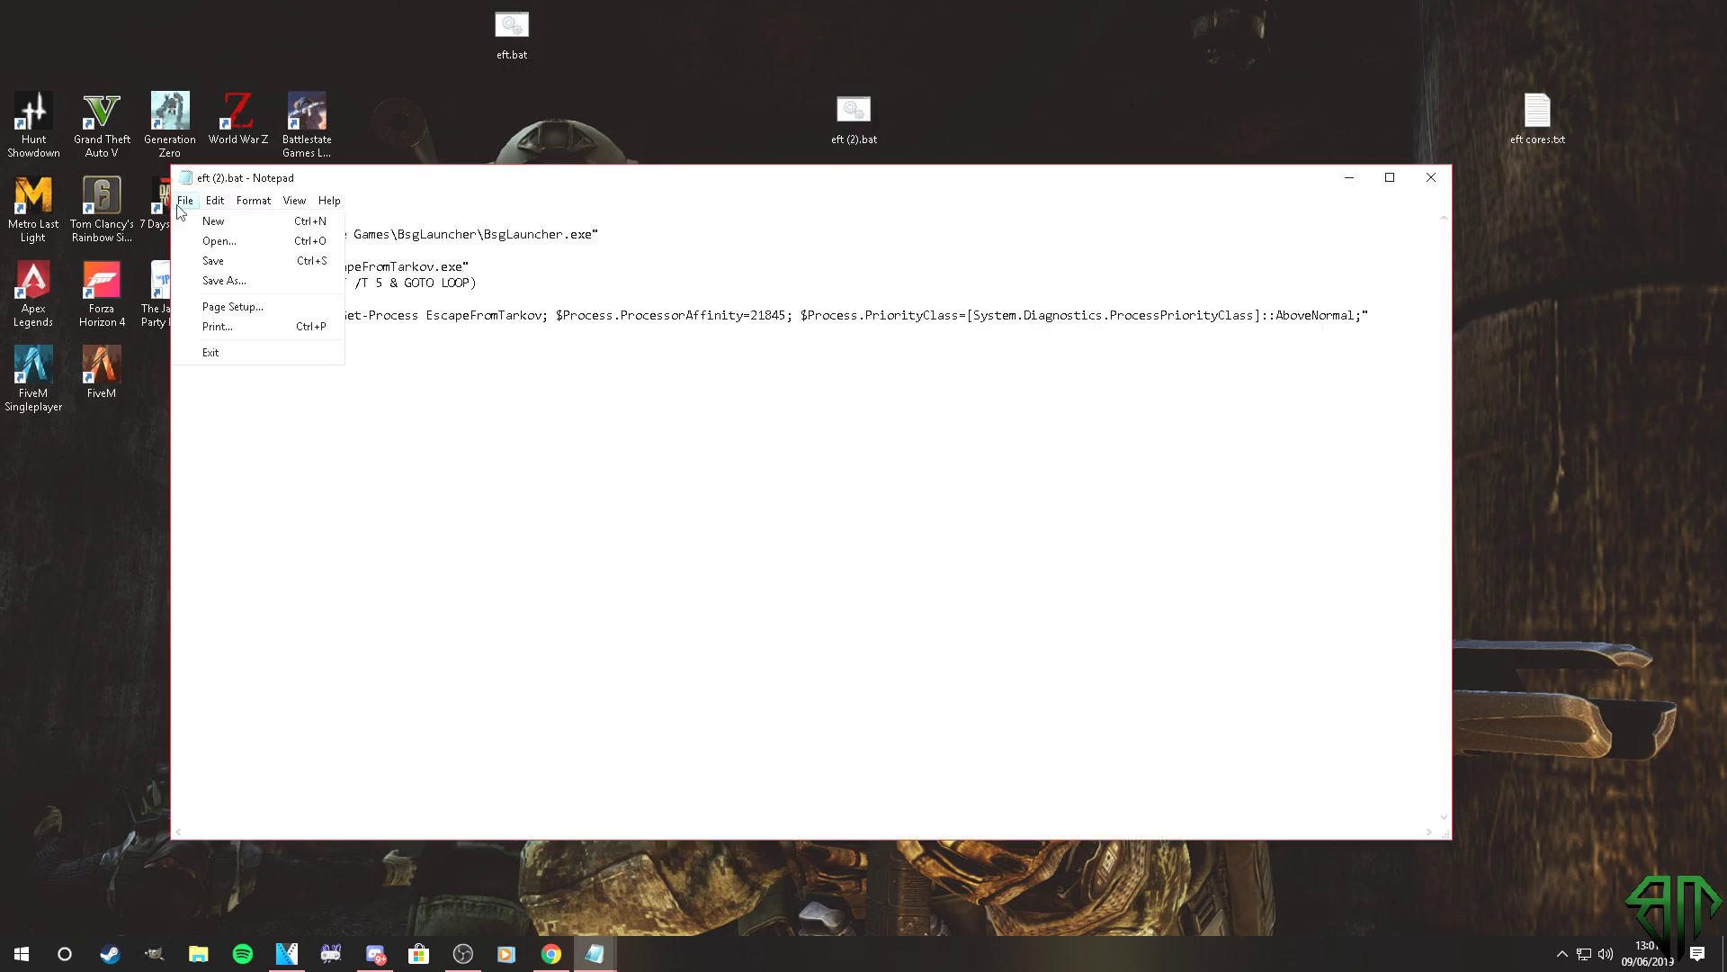
click(212, 260)
click(1430, 177)
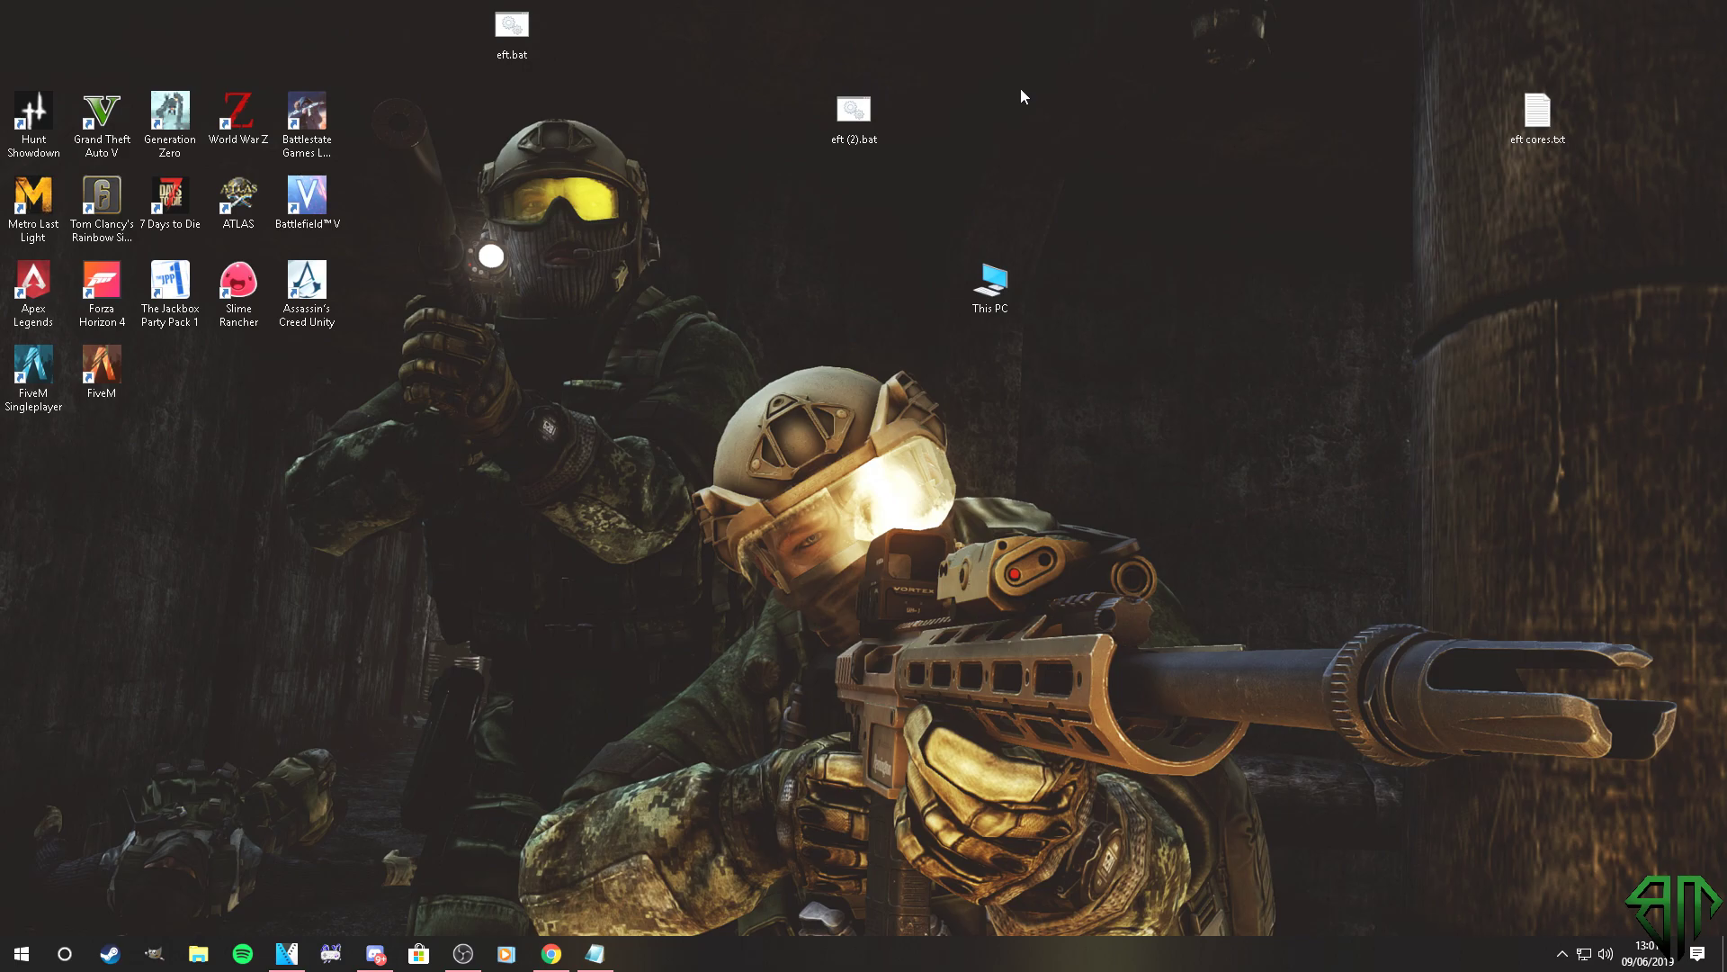
Step: Tick 'Hide extensions for known file types' in Folder Options, then apply and confirm
click(198, 953)
click(522, 249)
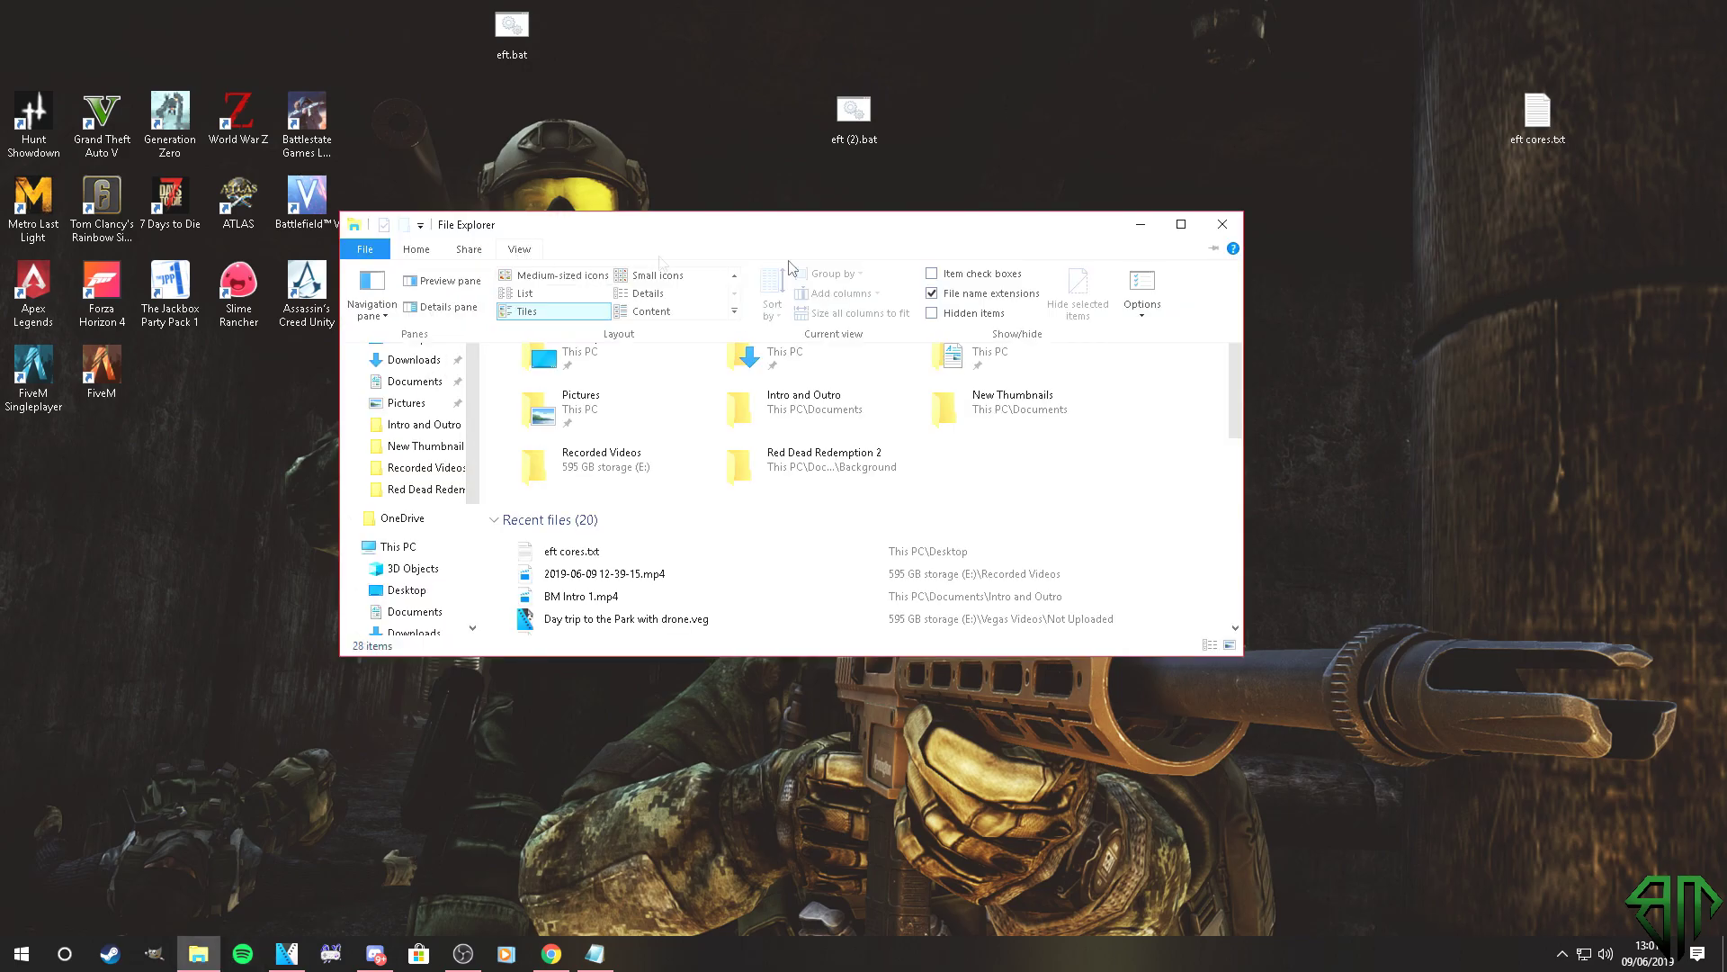
click(1164, 284)
click(446, 350)
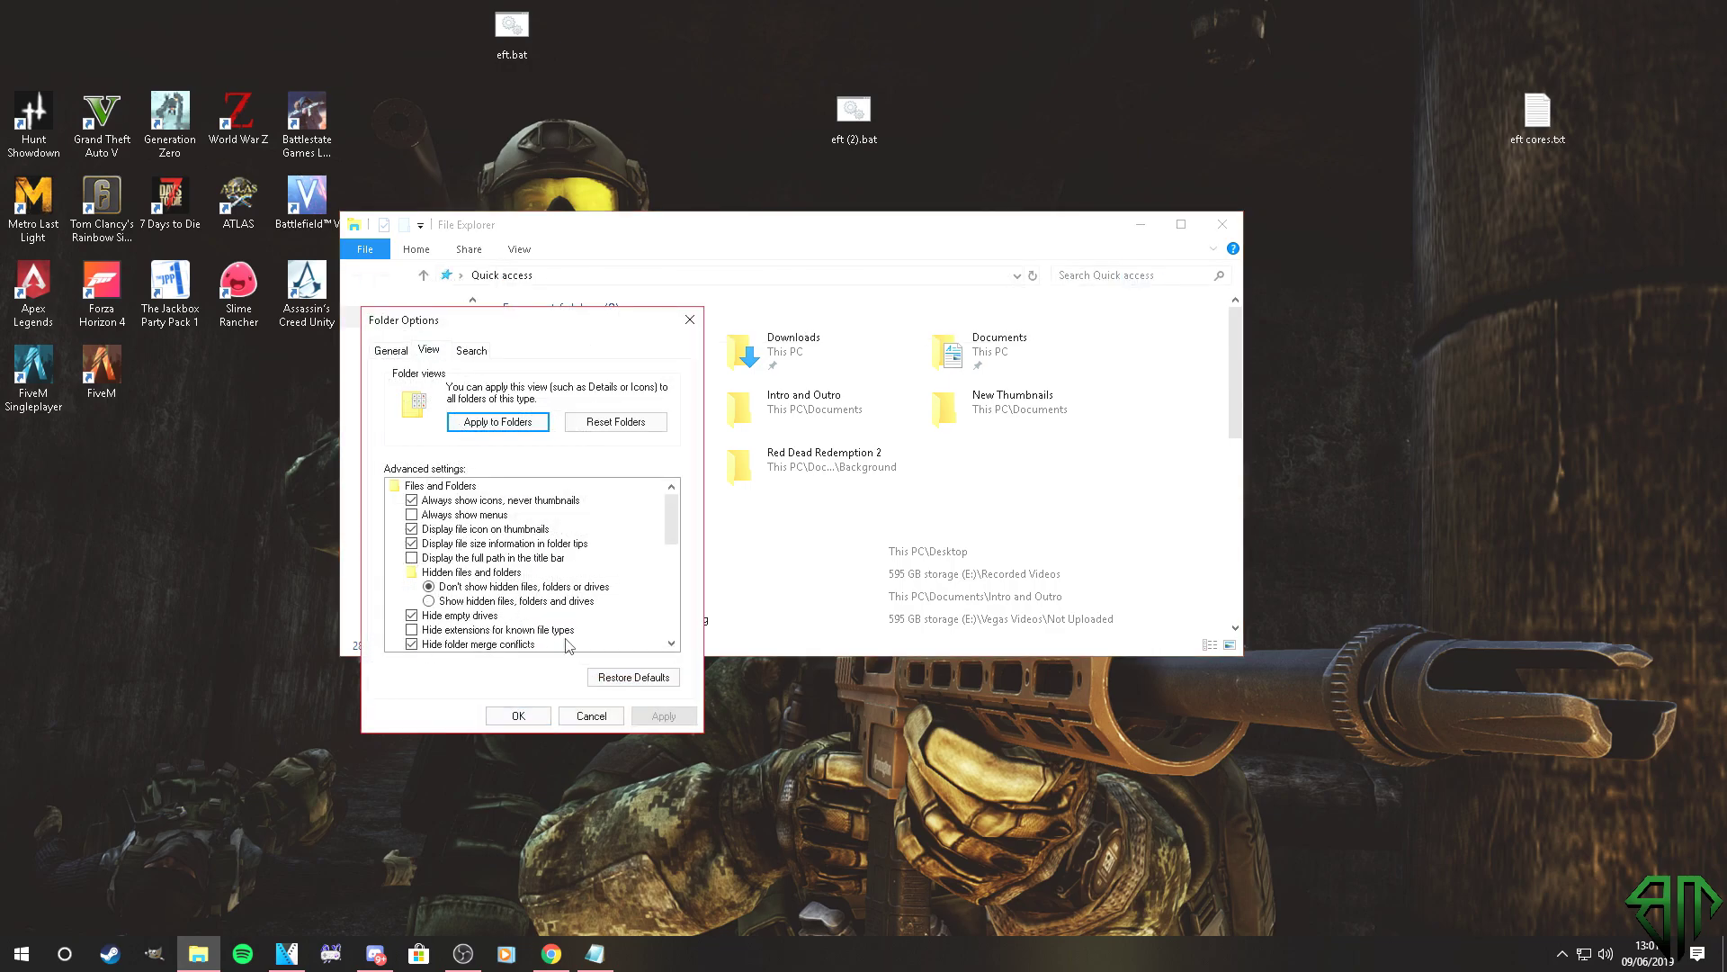
click(412, 629)
click(664, 715)
click(518, 715)
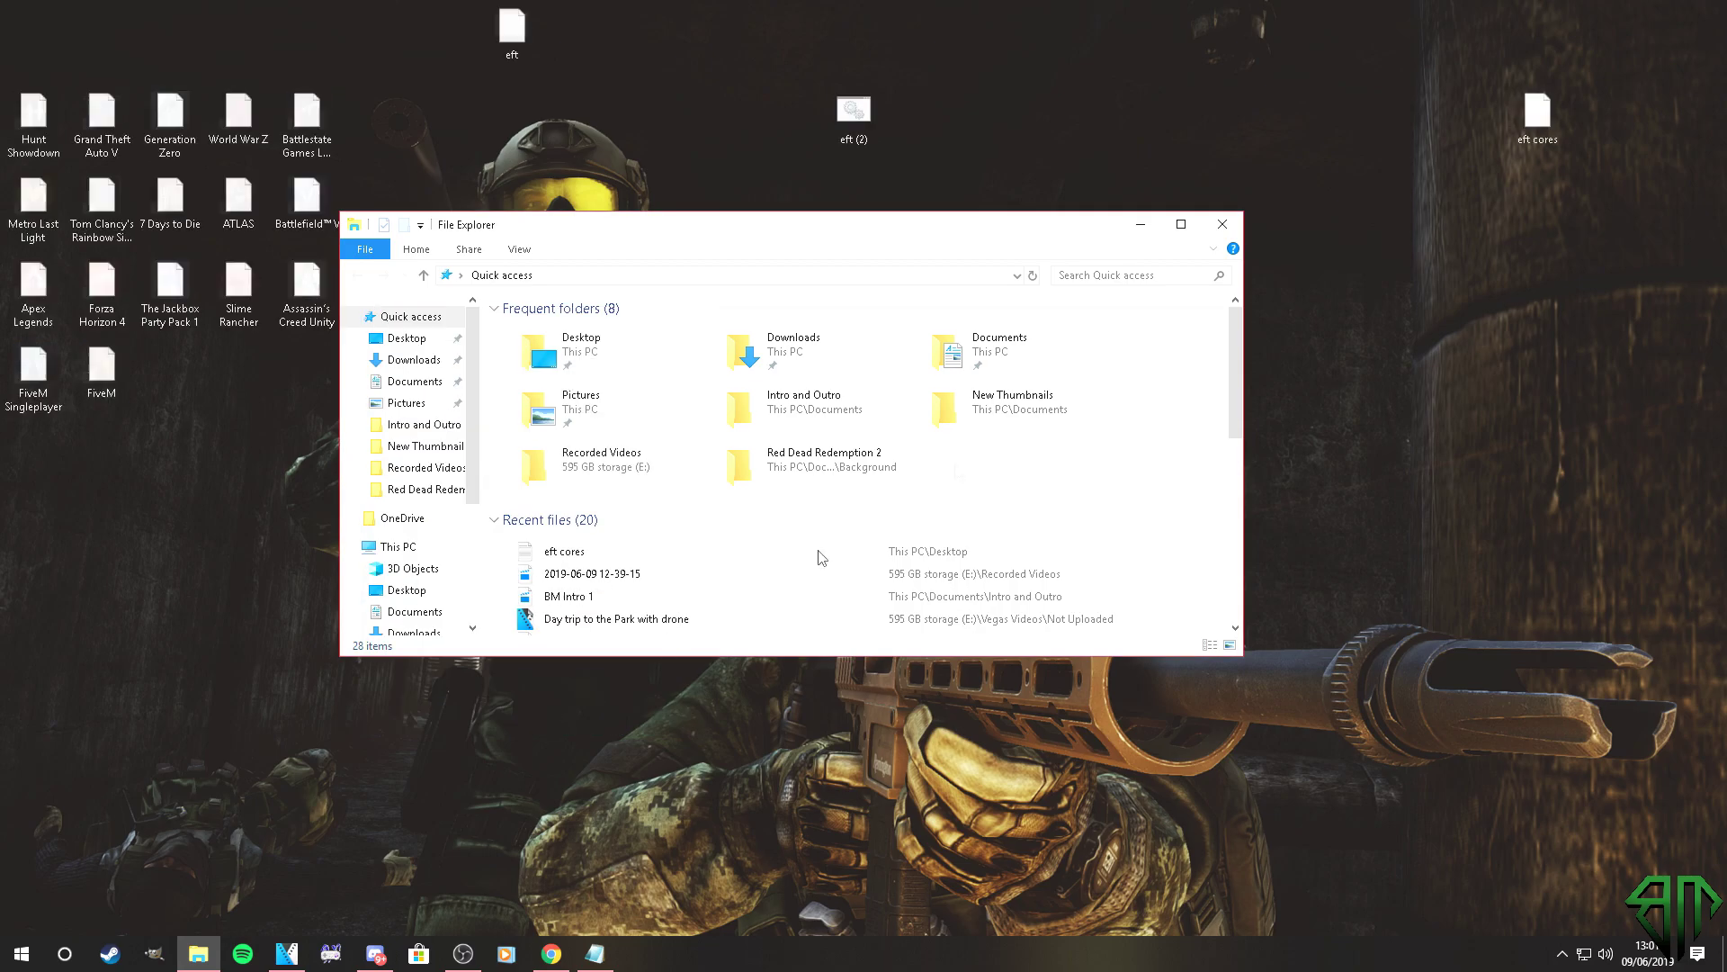
Step: Create a new desktop text document named eft.bat
click(1222, 224)
right_click(1012, 167)
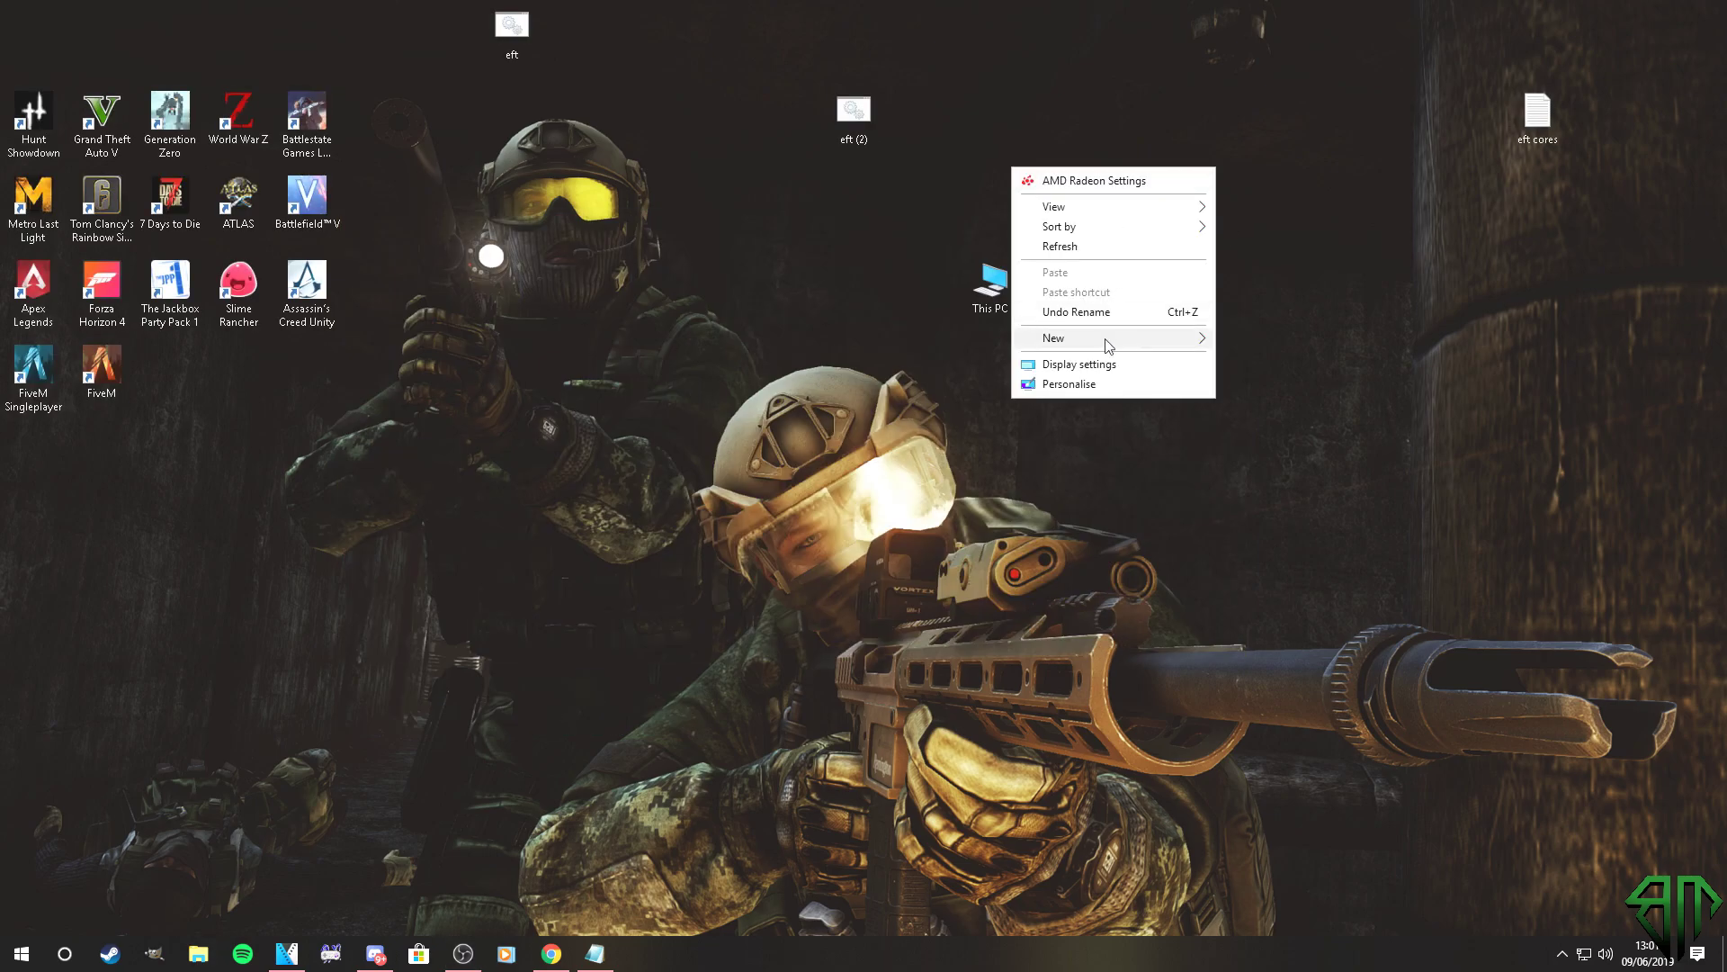
mouse_move(1109, 345)
click(1250, 532)
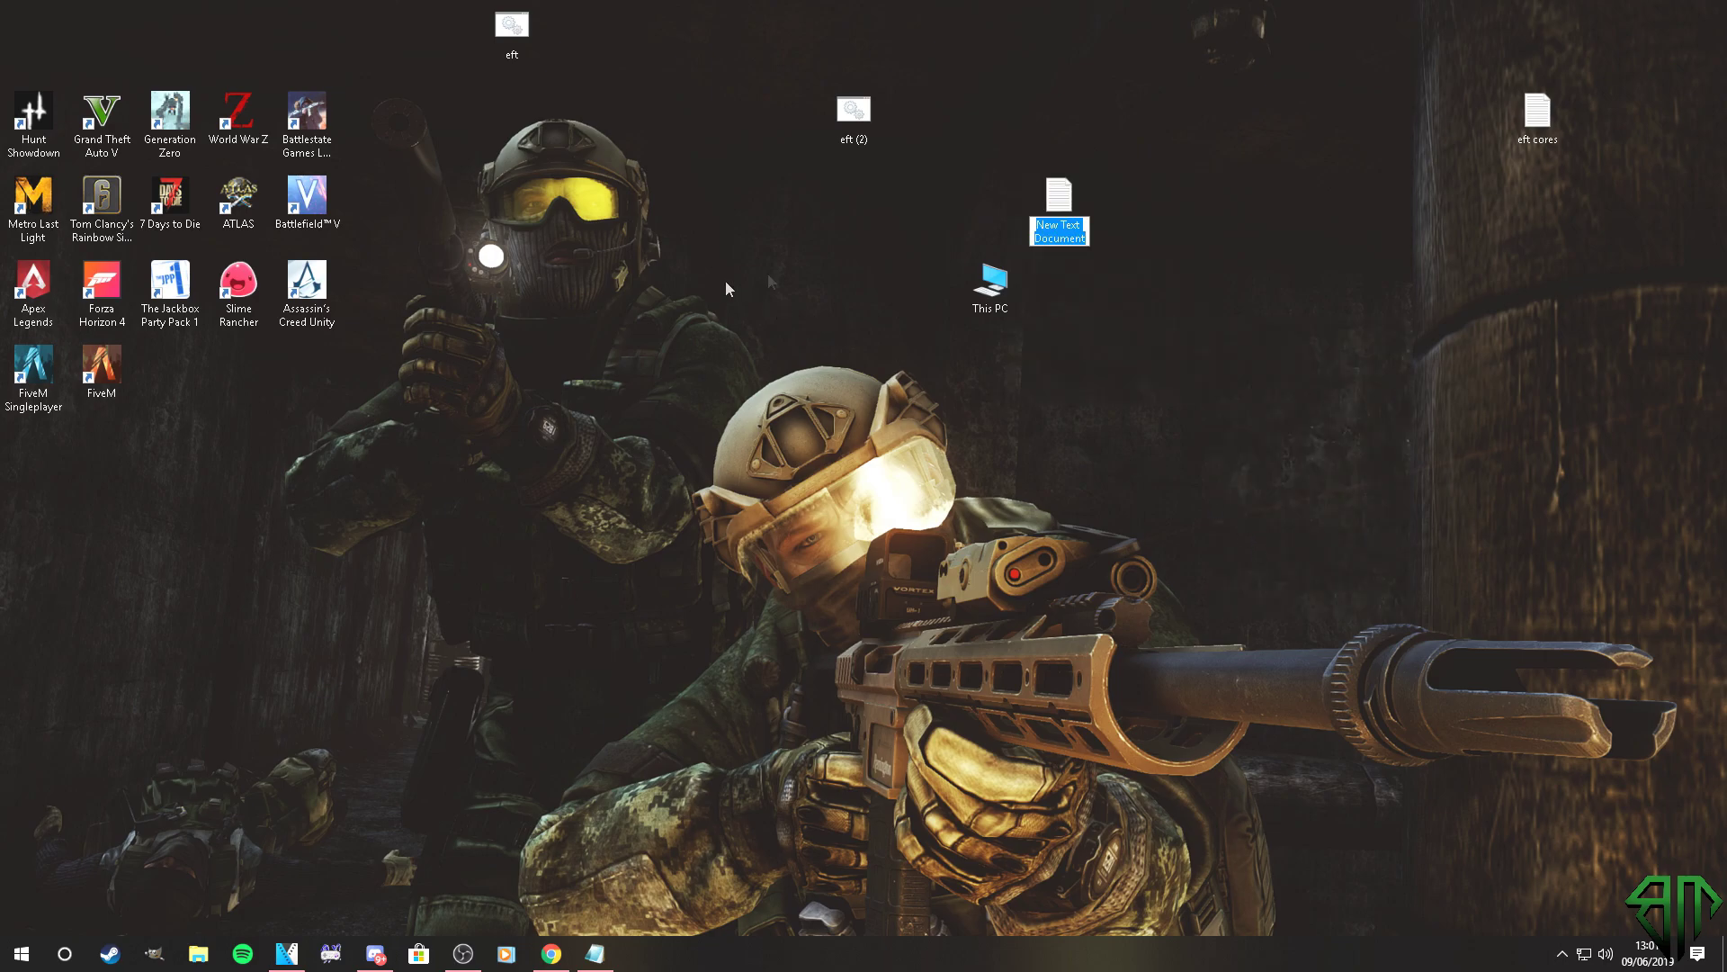
text(eft)
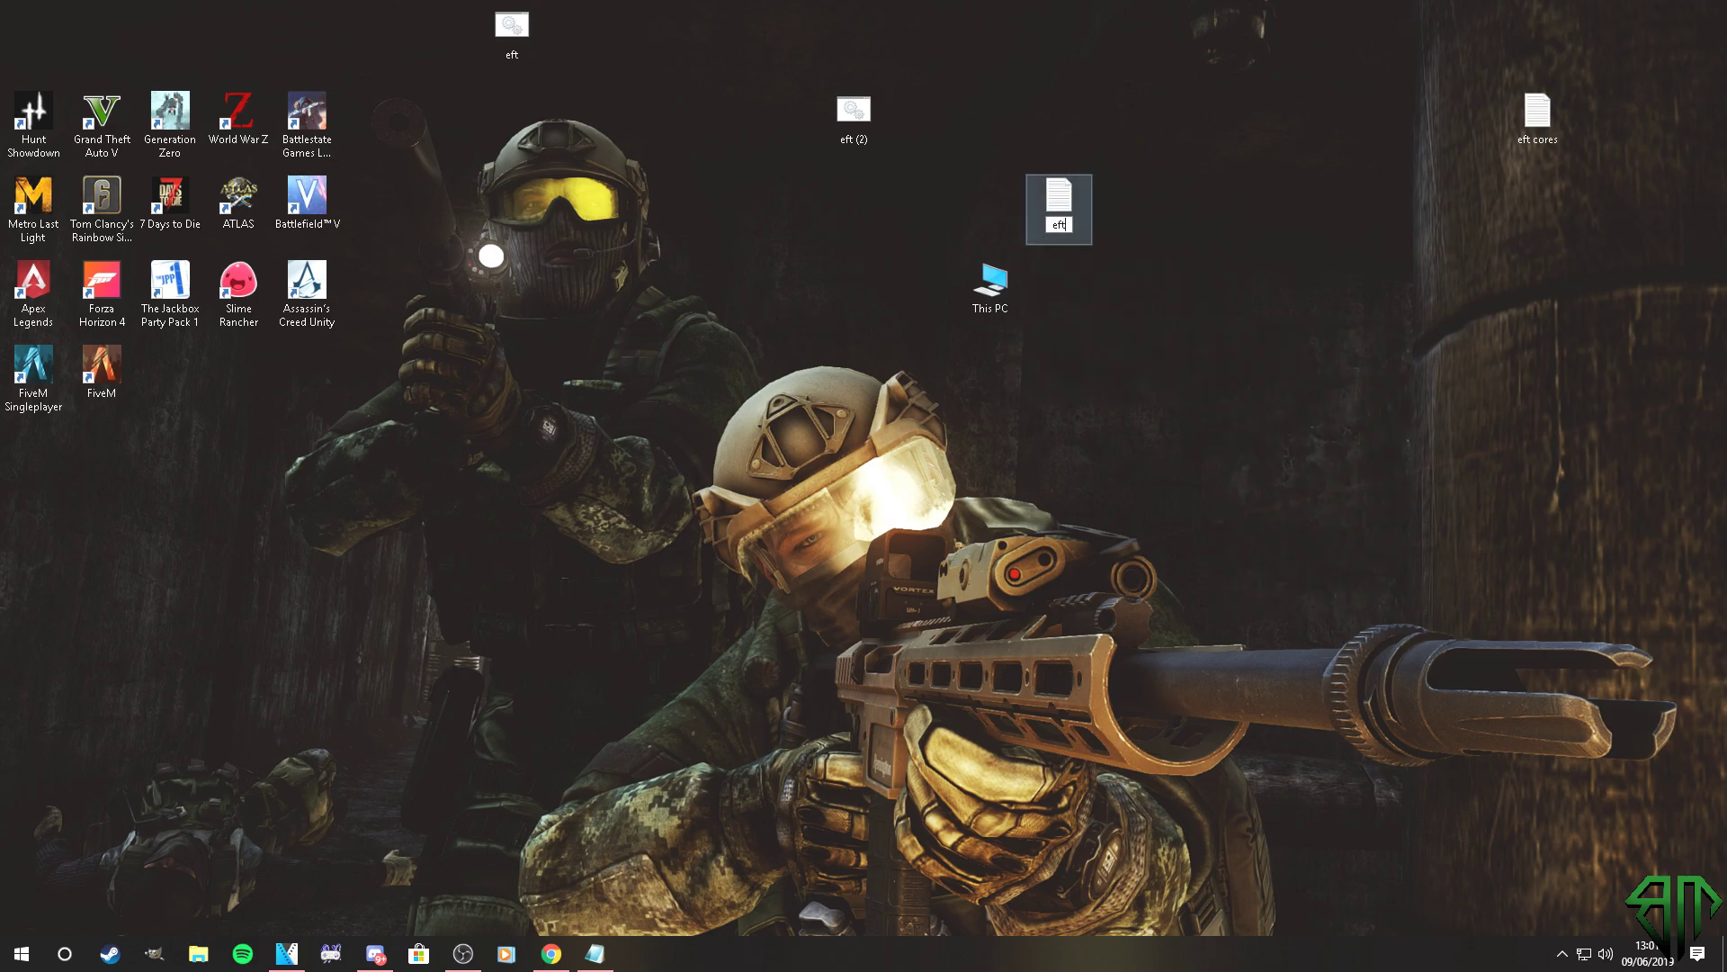
text(.bat)
key(Return)
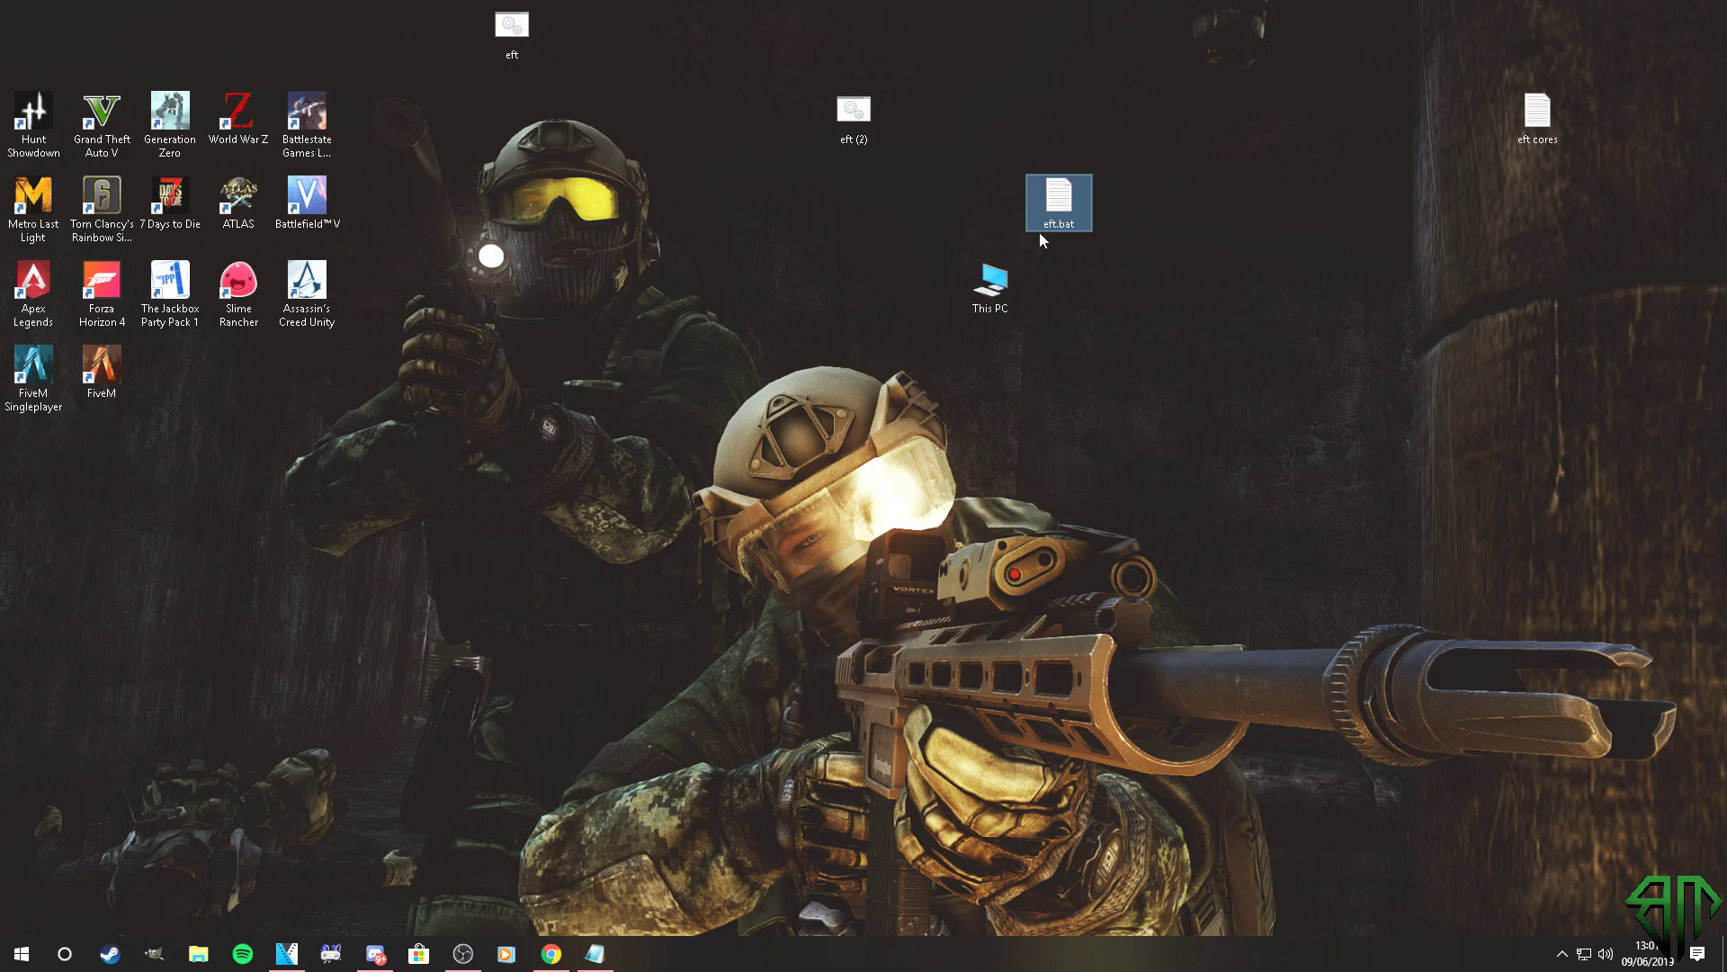
Step: Paste the launcher script into eft.bat in Notepad and save it
right_click(1064, 205)
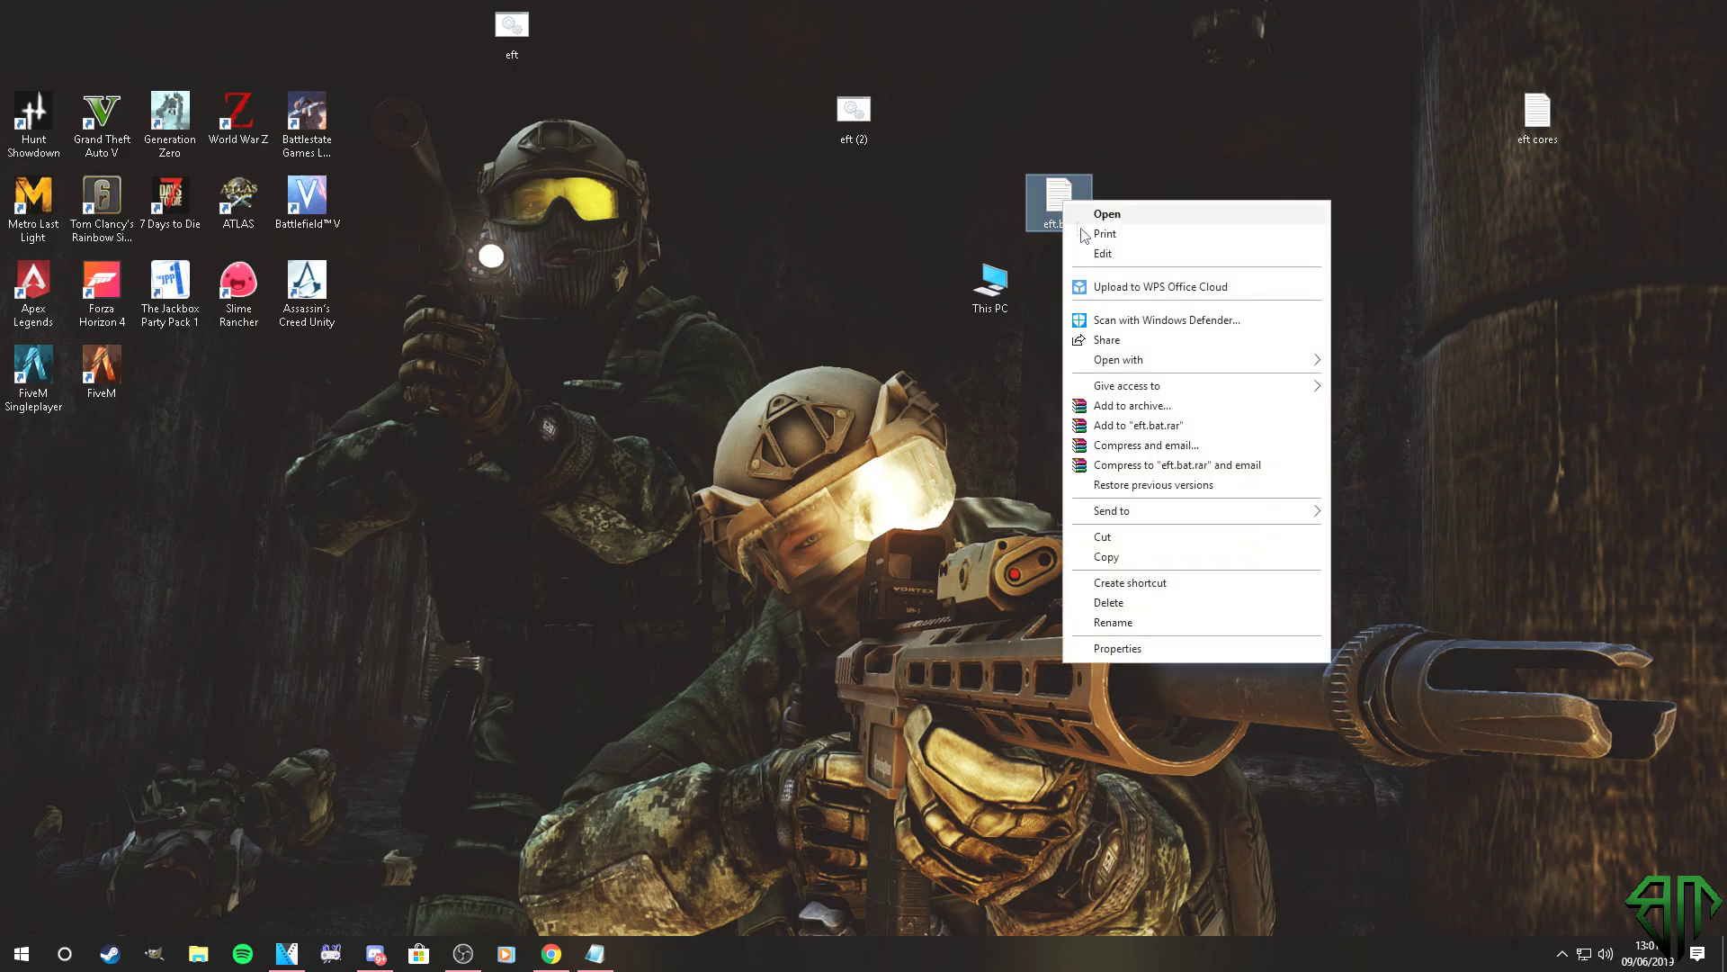
click(1093, 252)
key(ctrl+v)
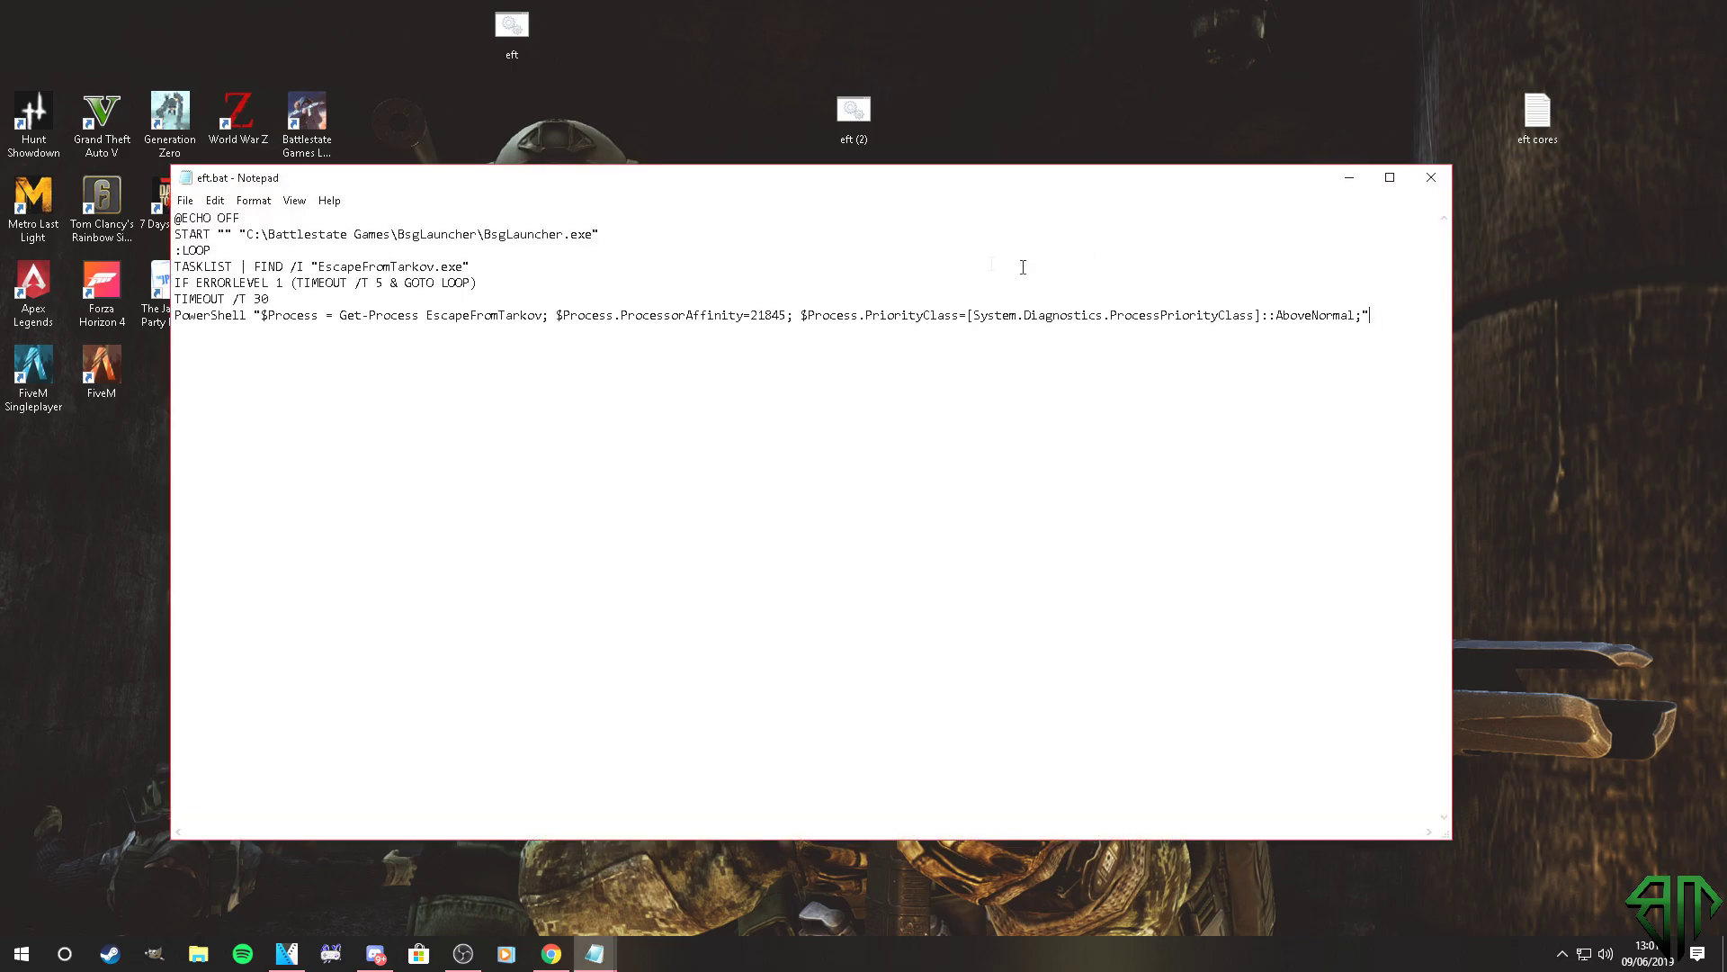
click(186, 200)
click(214, 260)
click(1432, 177)
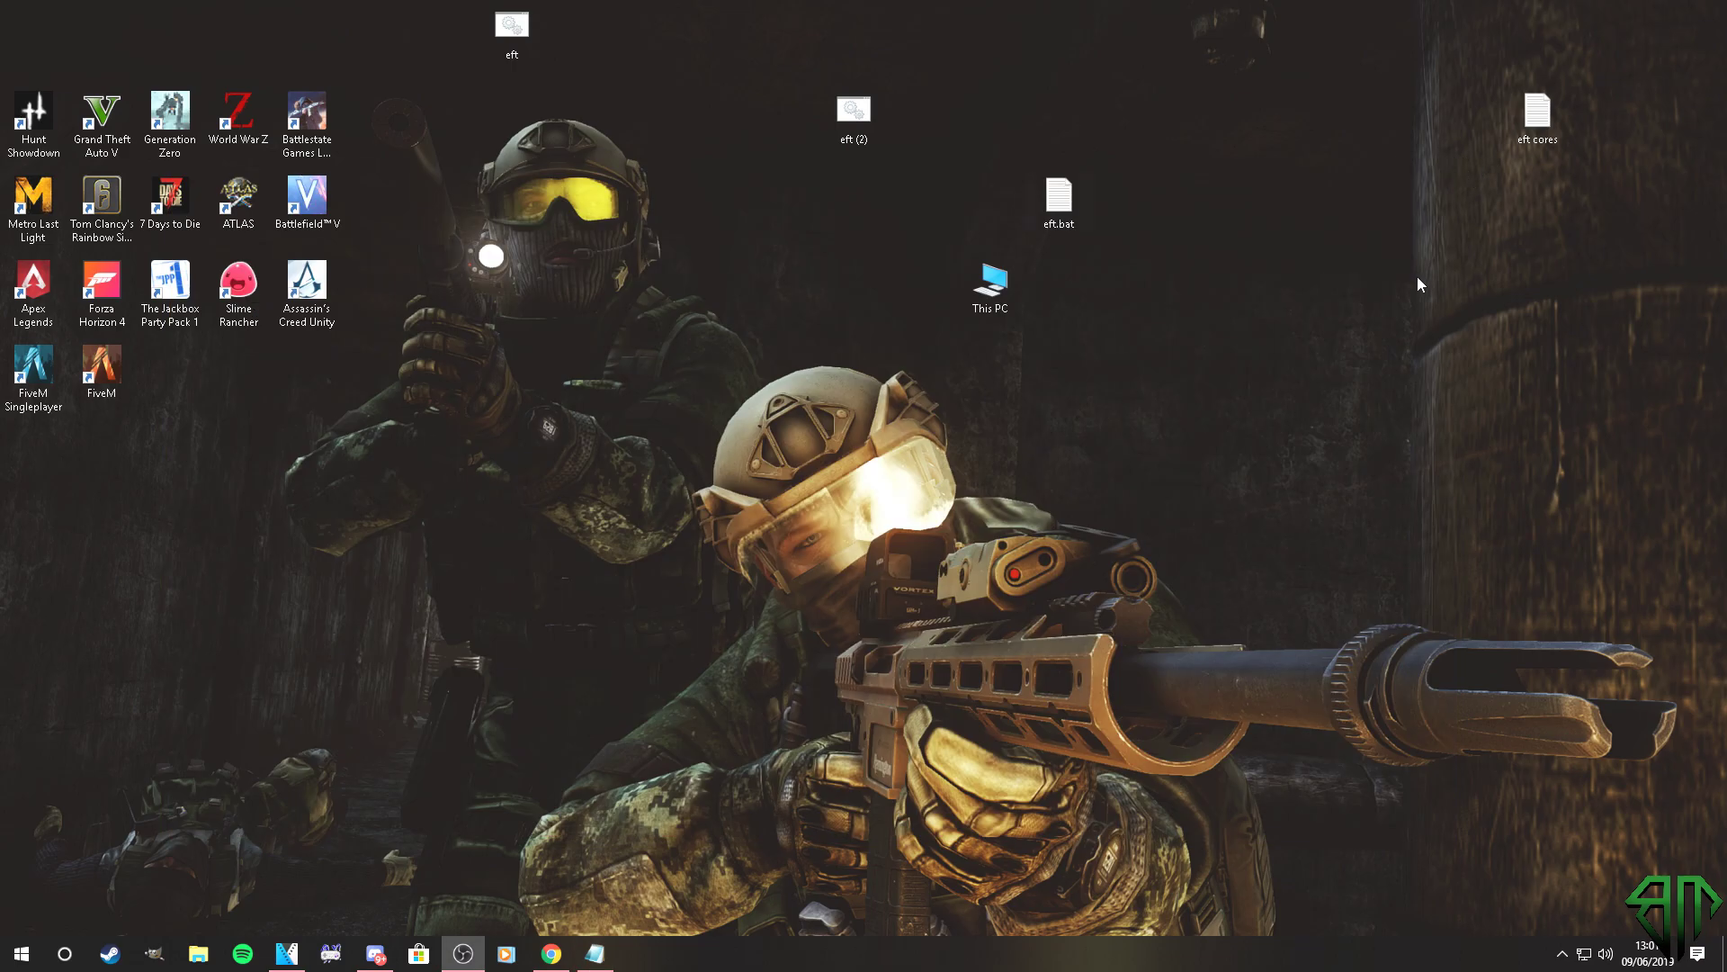
Step: Reopen eft.bat twice to confirm the saved script contents
double_click(1058, 212)
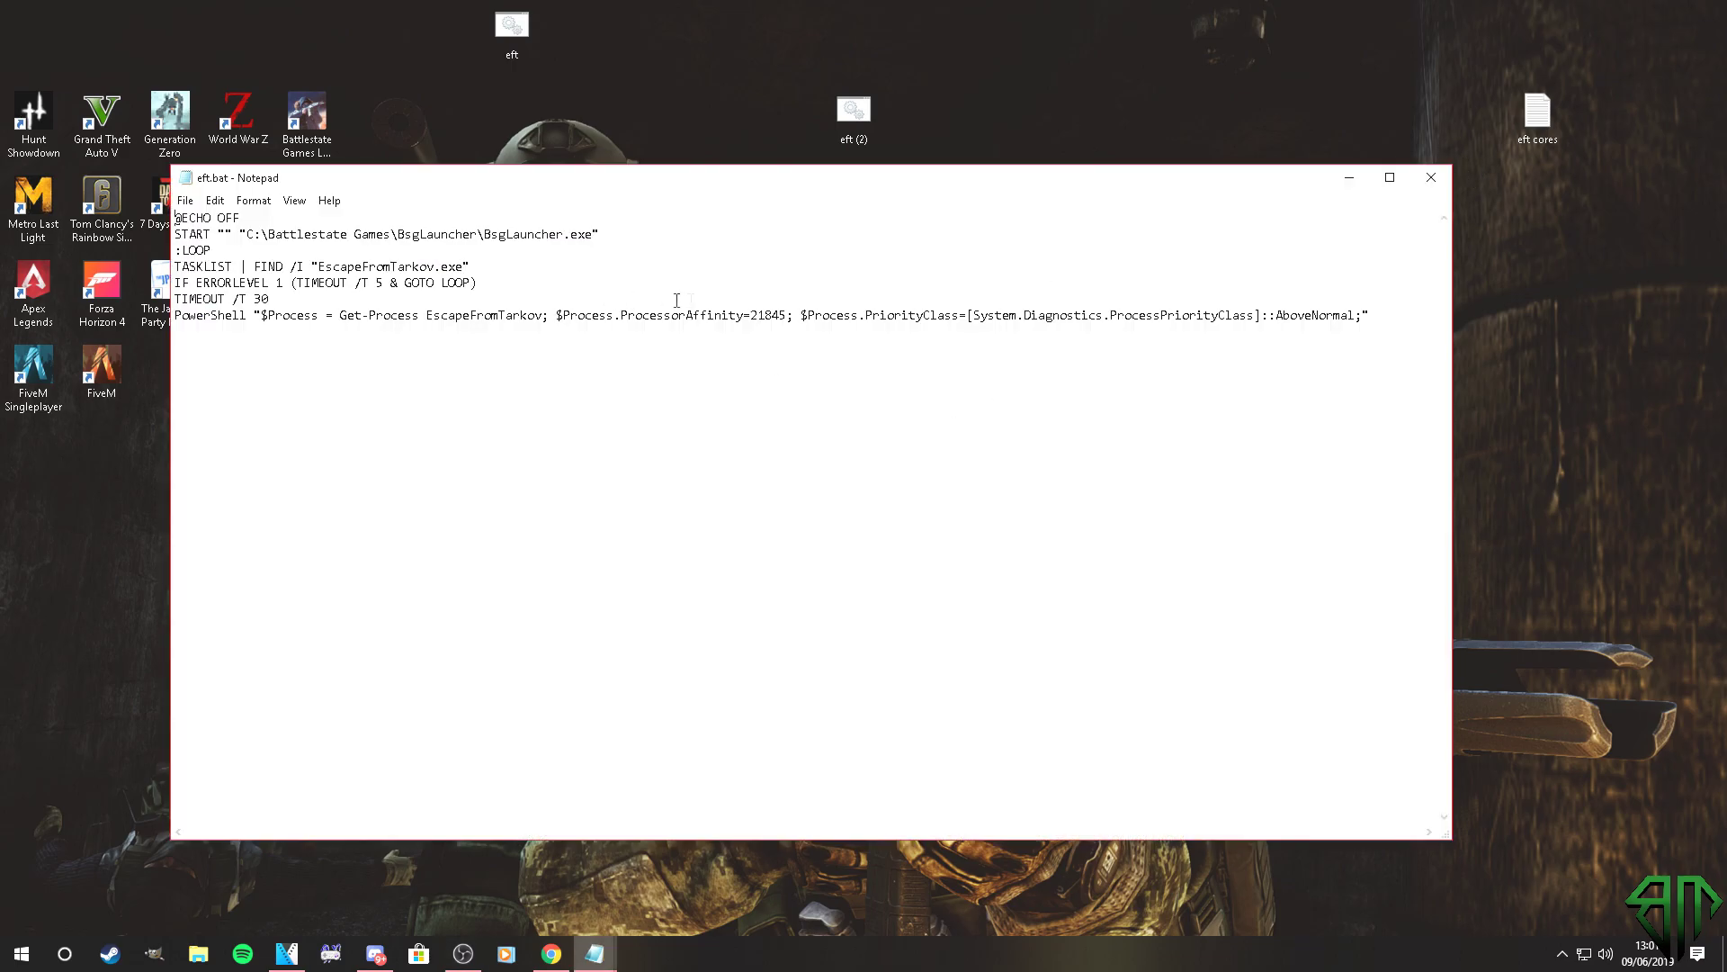
click(1430, 178)
double_click(1078, 204)
click(1431, 179)
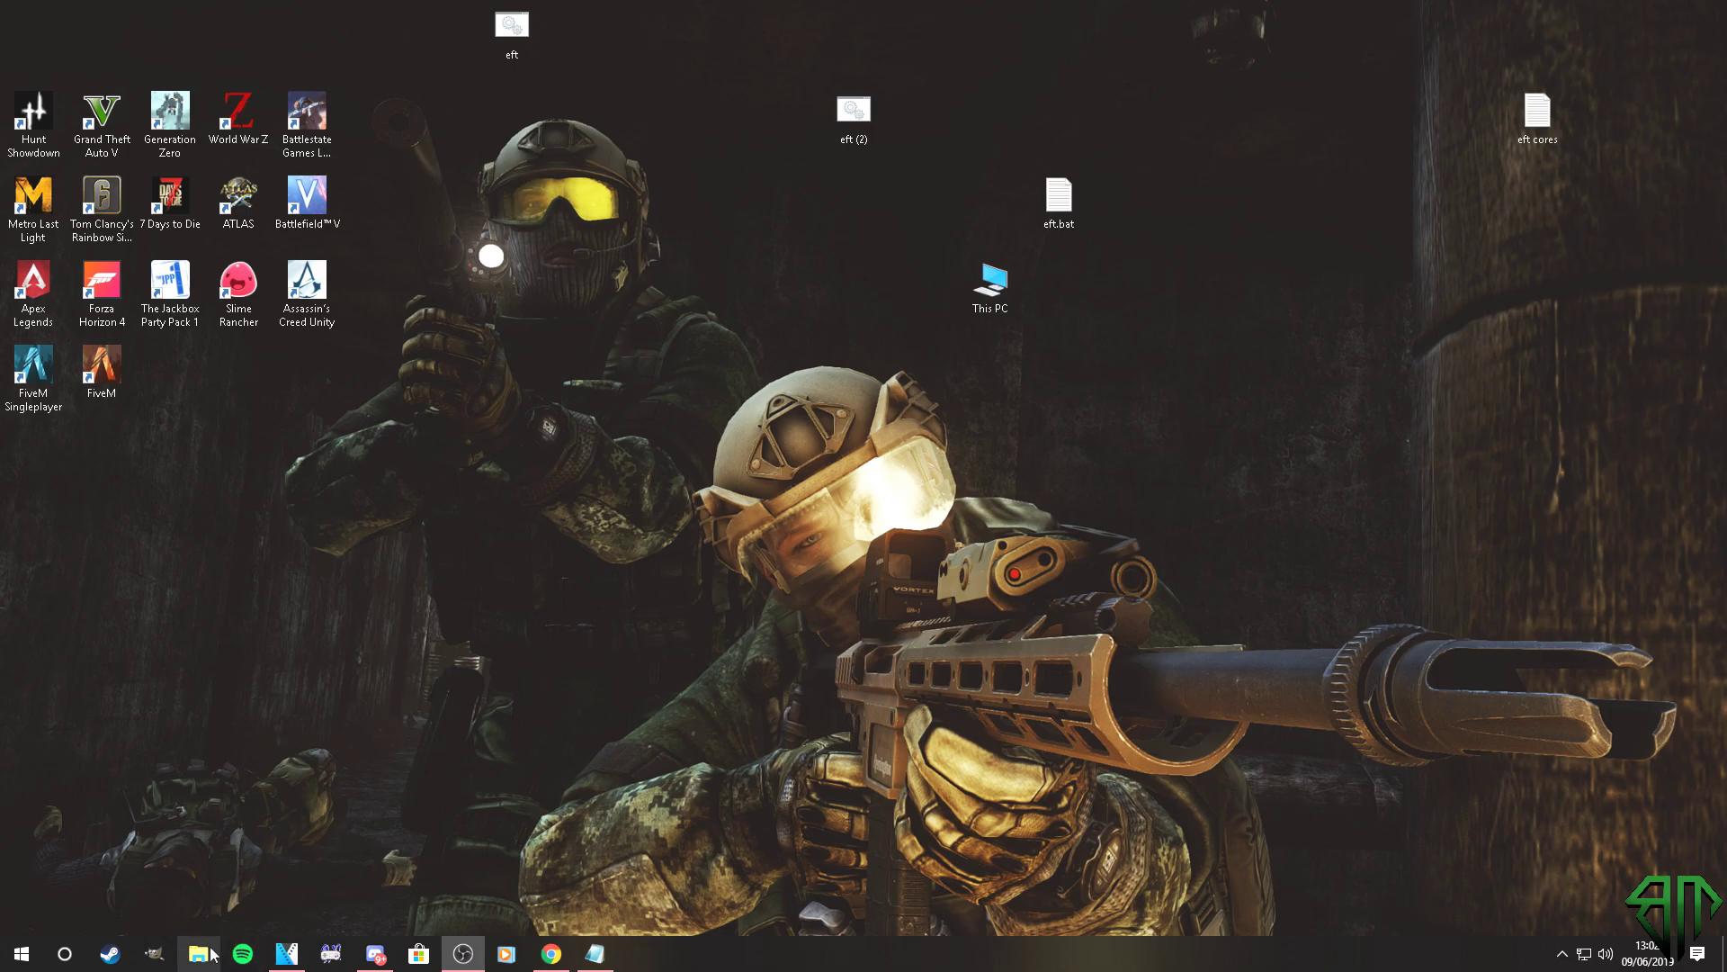
Step: Delete eft.bat from the desktop and untick 'Hide extensions for known file types' in Folder Options
click(1049, 211)
key(Delete)
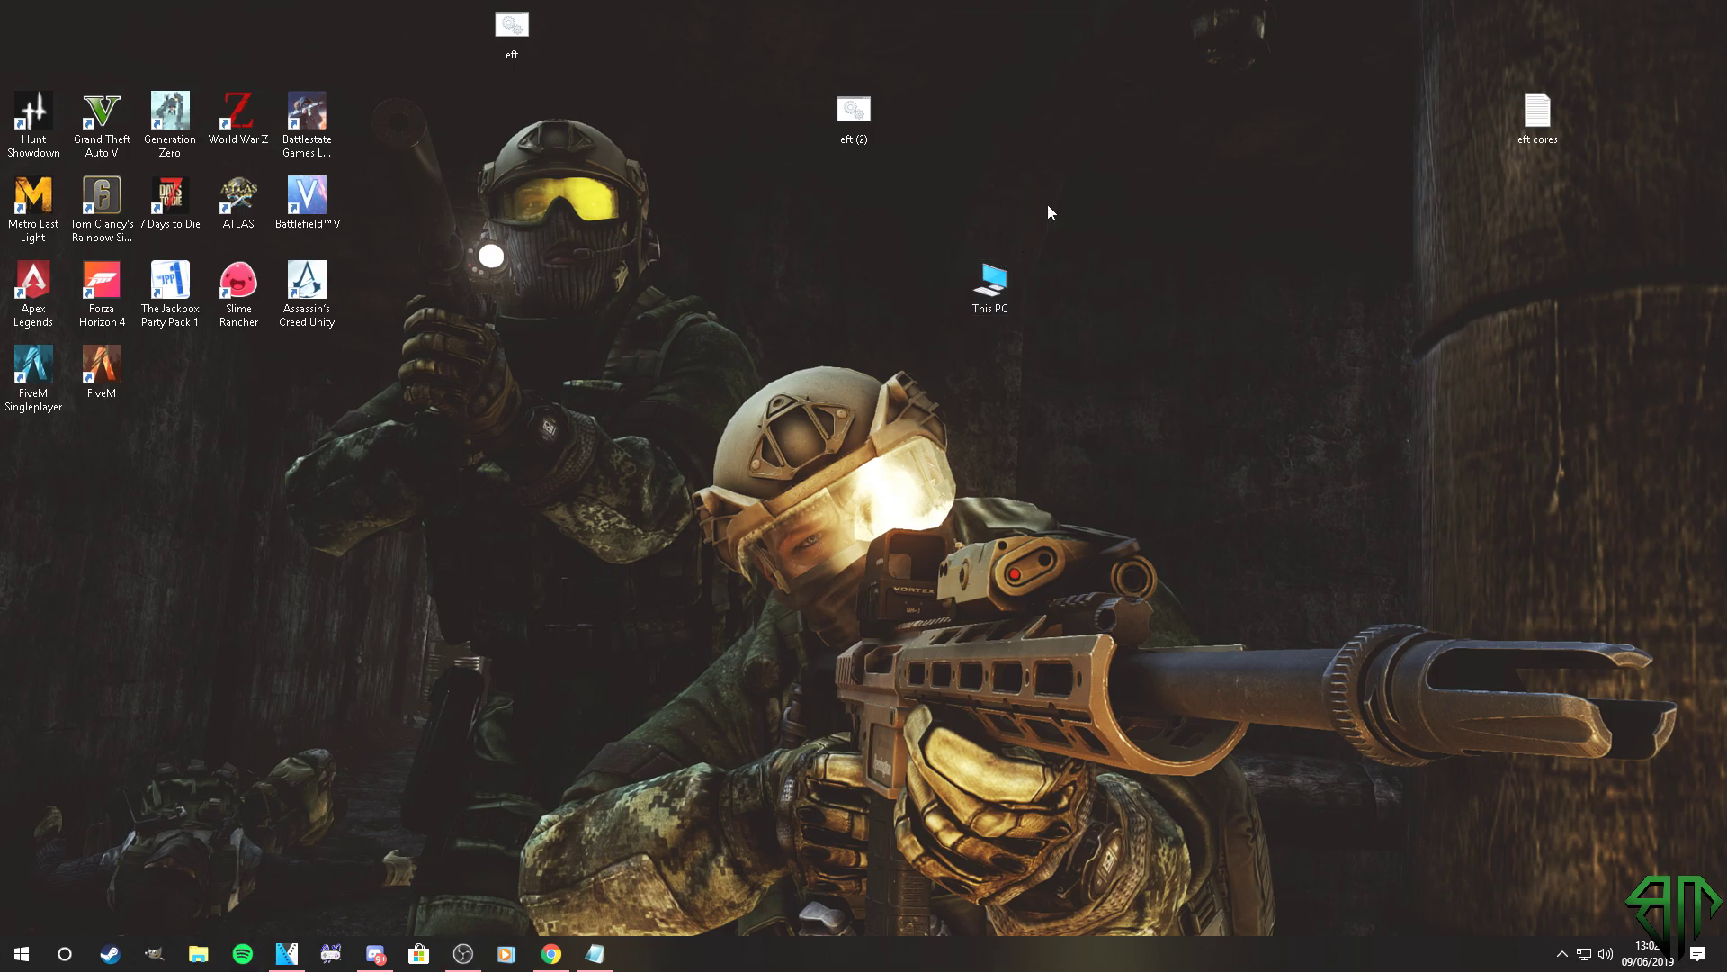
click(198, 953)
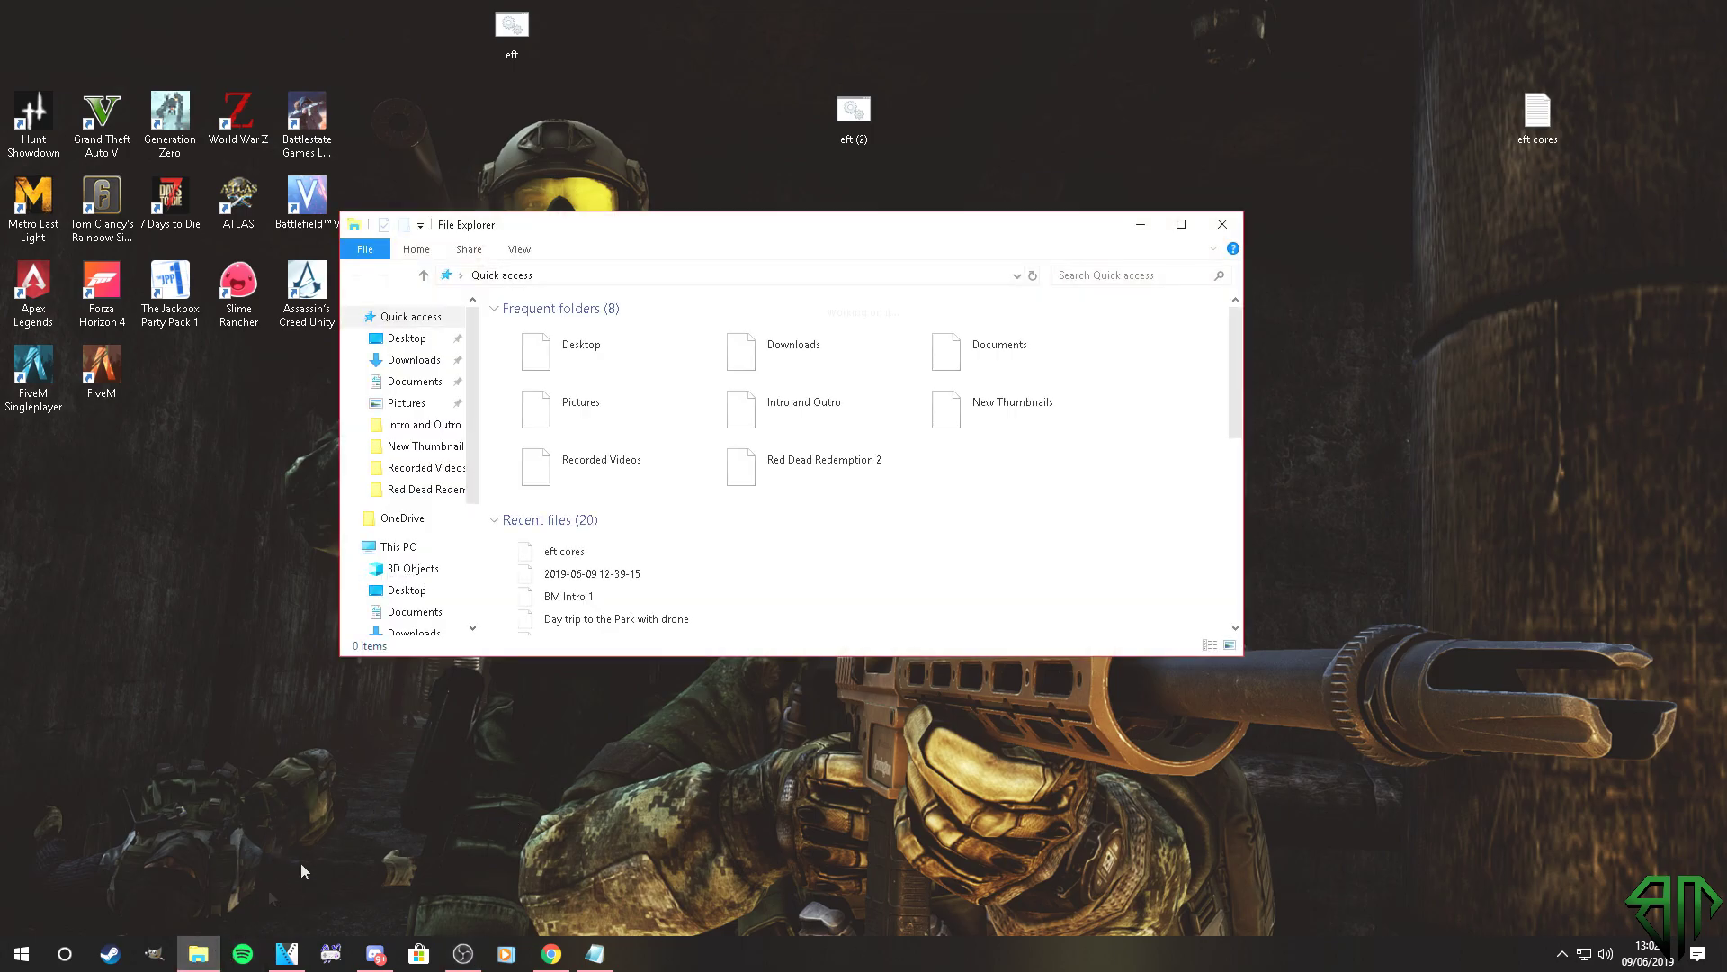
click(520, 250)
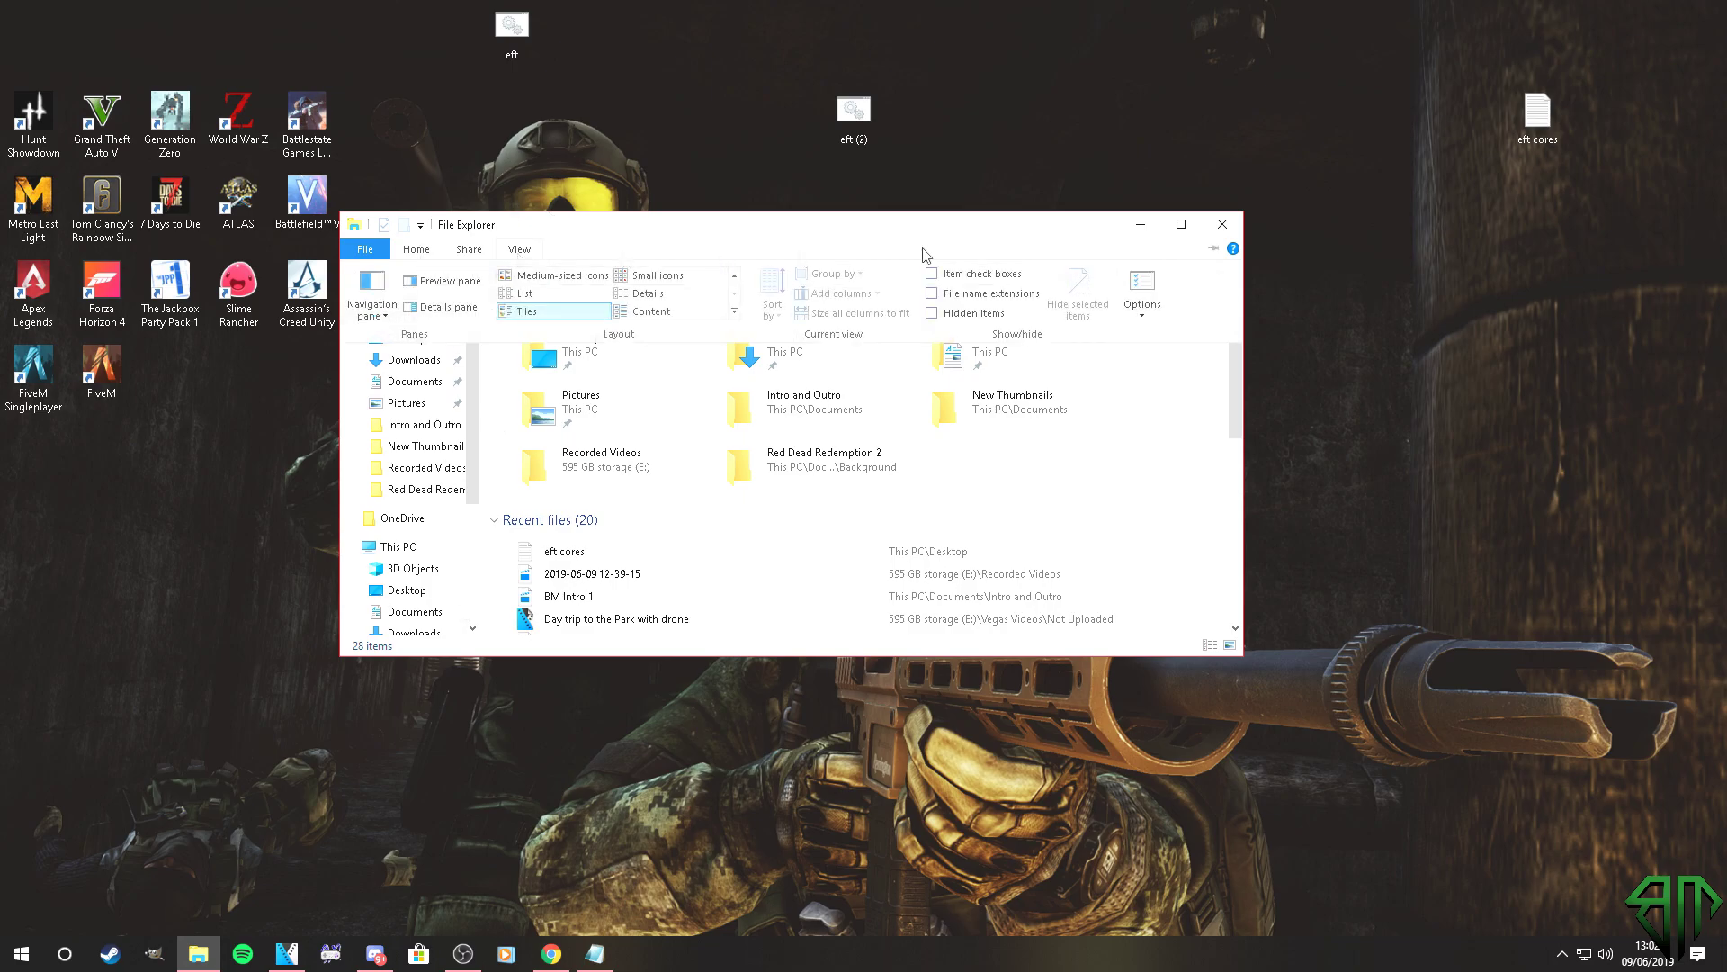
click(1139, 279)
click(430, 351)
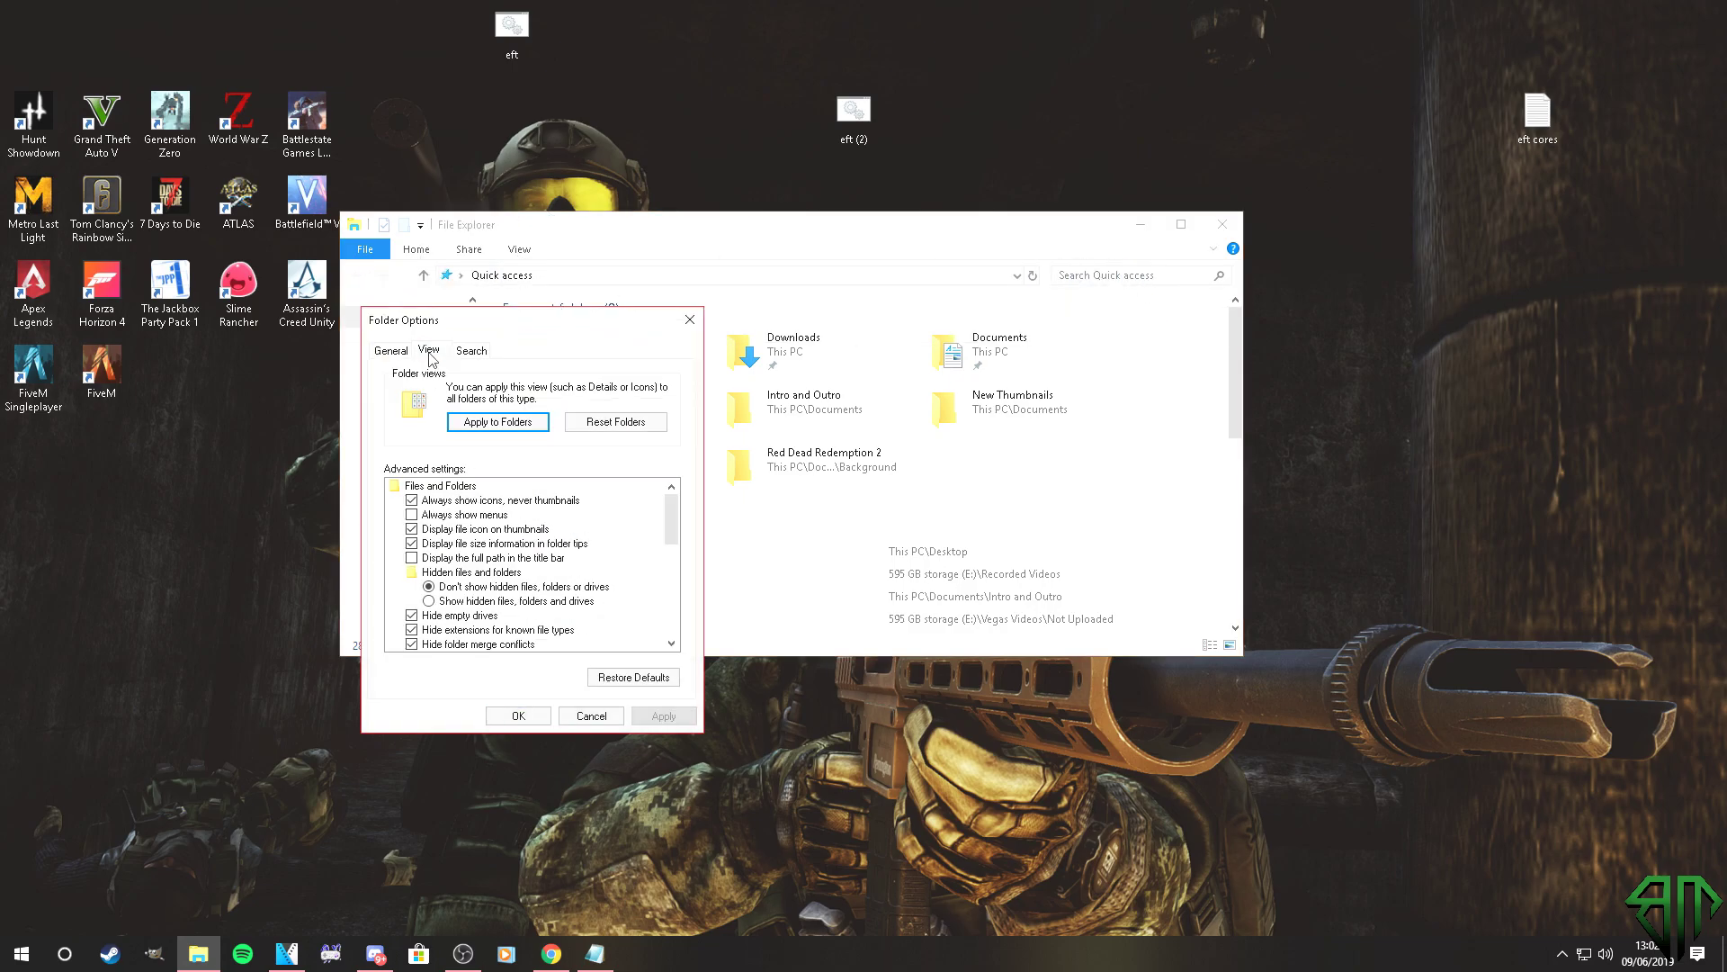
click(412, 630)
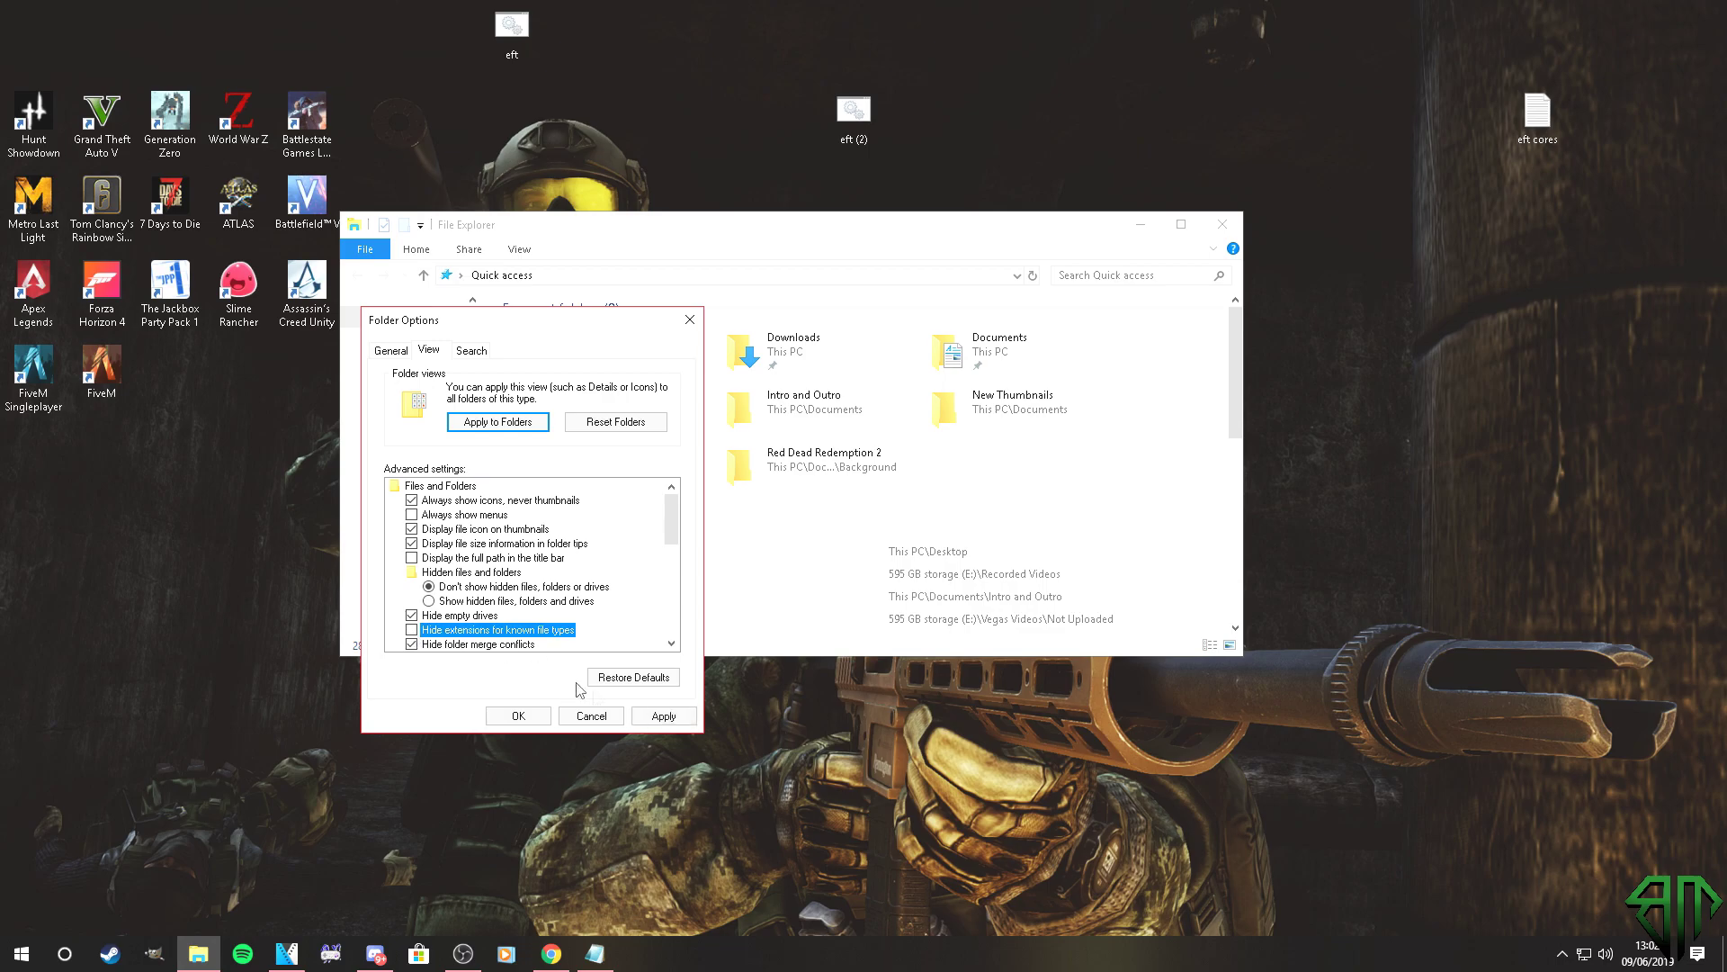
click(668, 719)
click(518, 715)
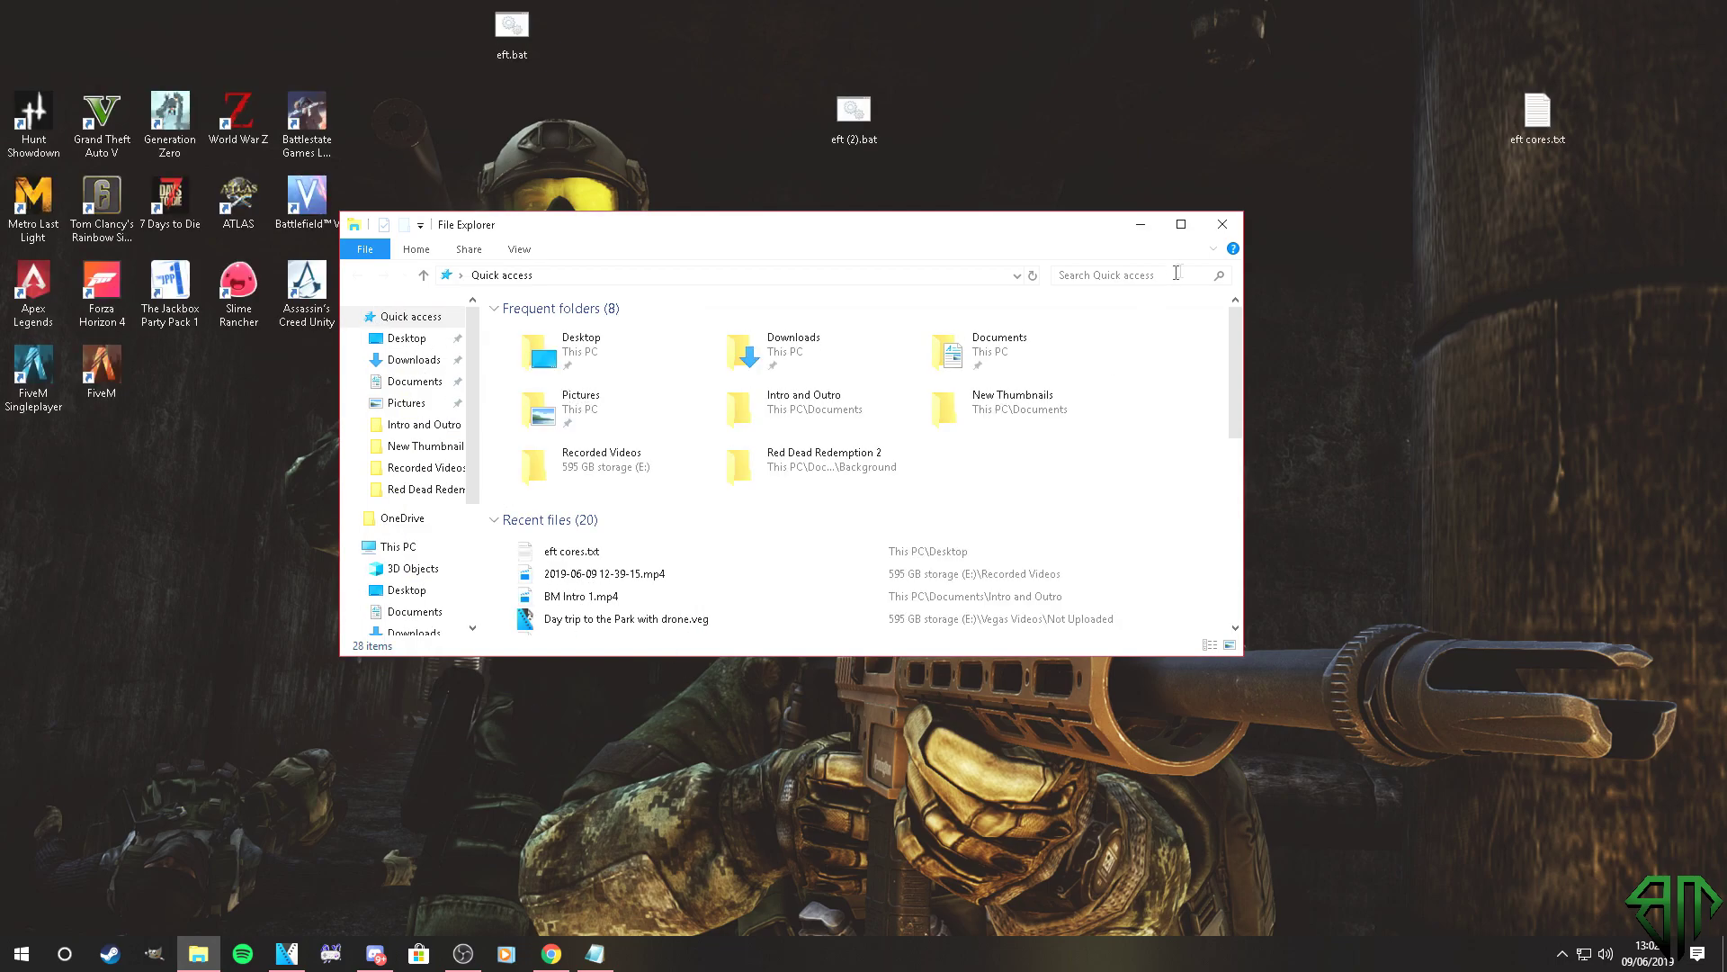
click(1222, 224)
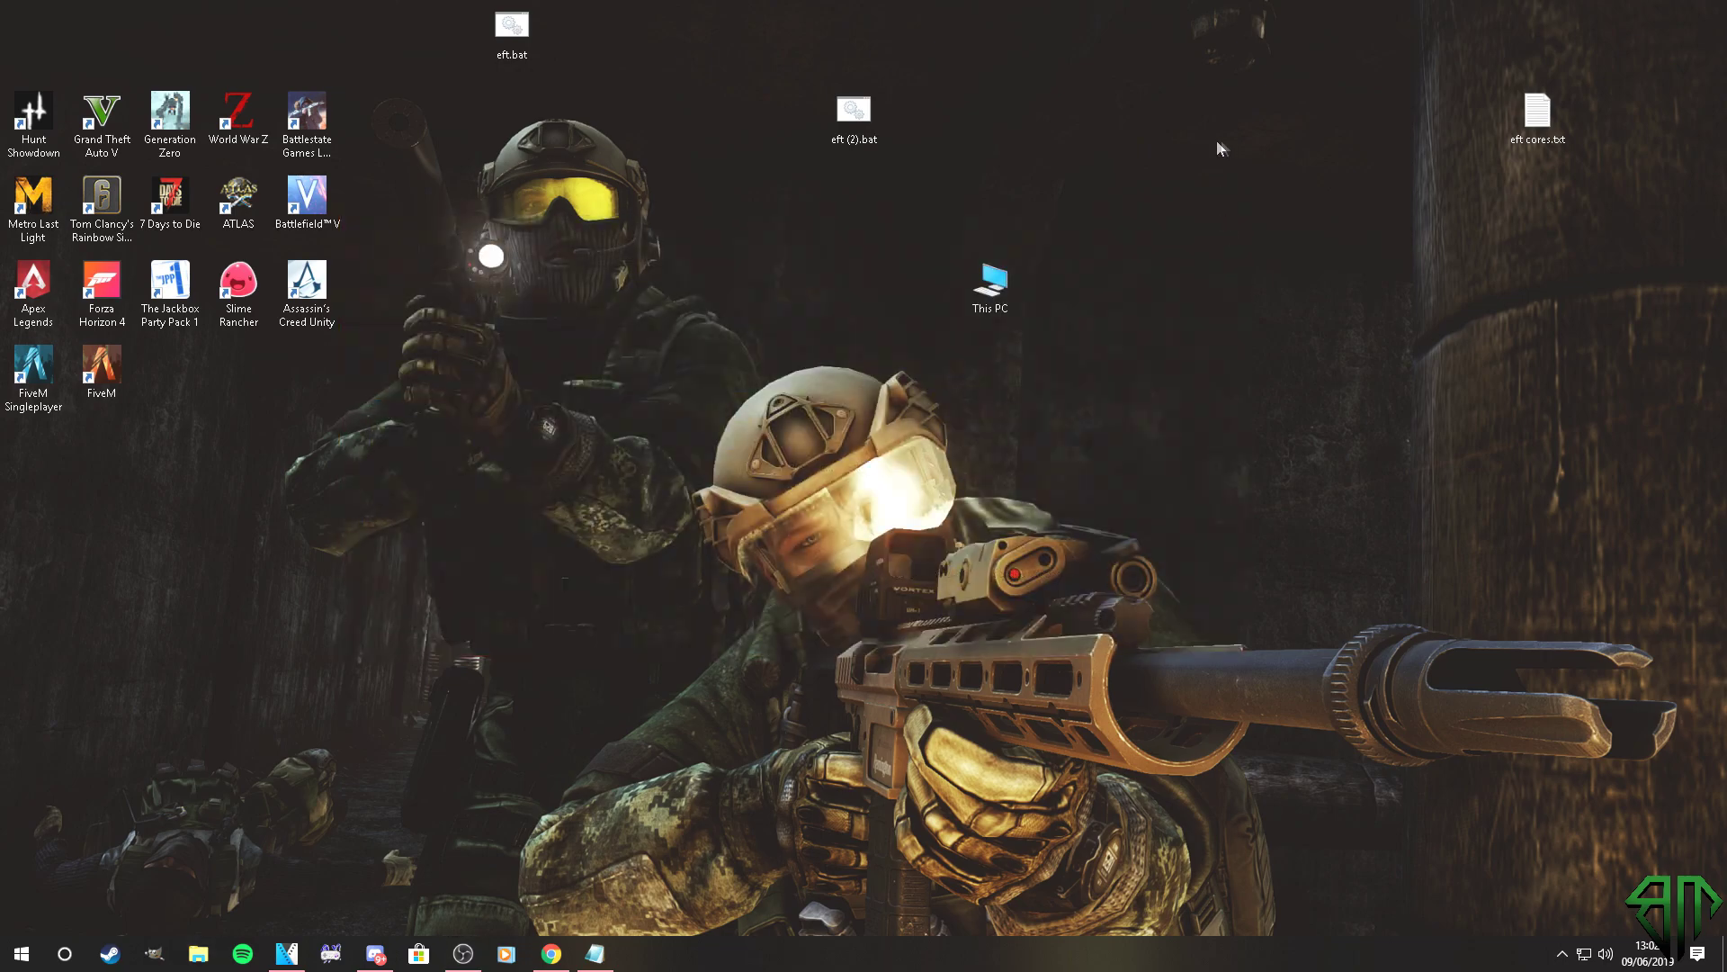
Step: Run eft (2).bat from the desktop and press Play in the Battlestate Games Launcher
double_click(857, 110)
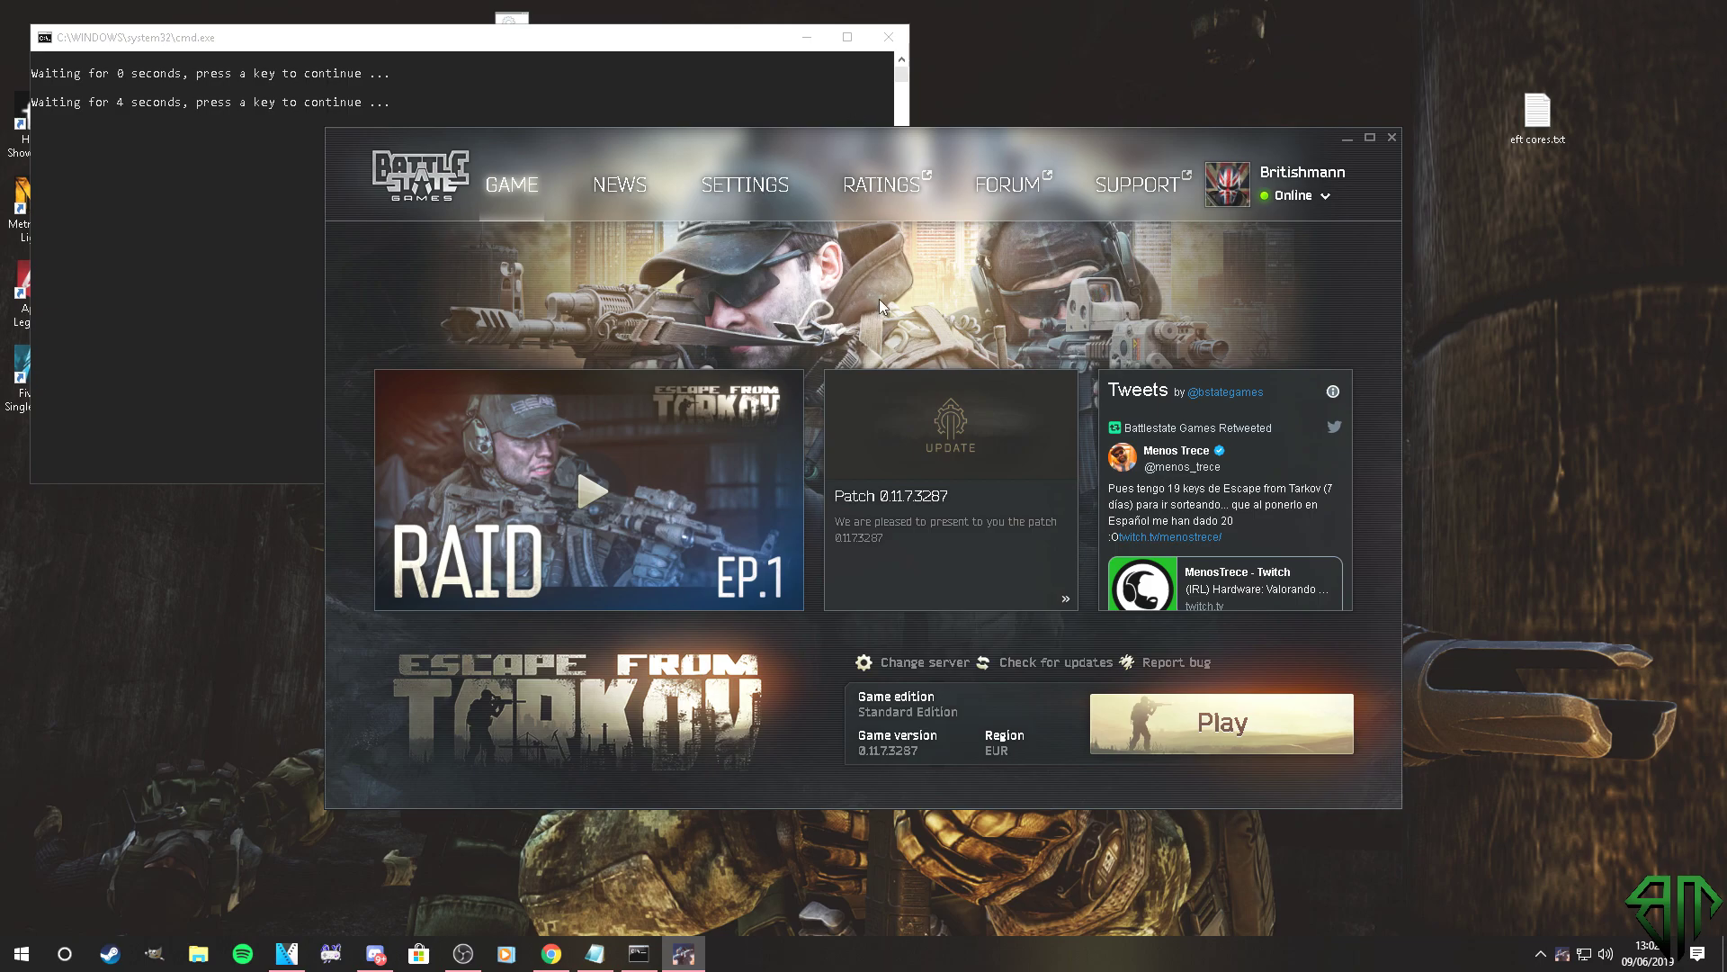
click(1222, 722)
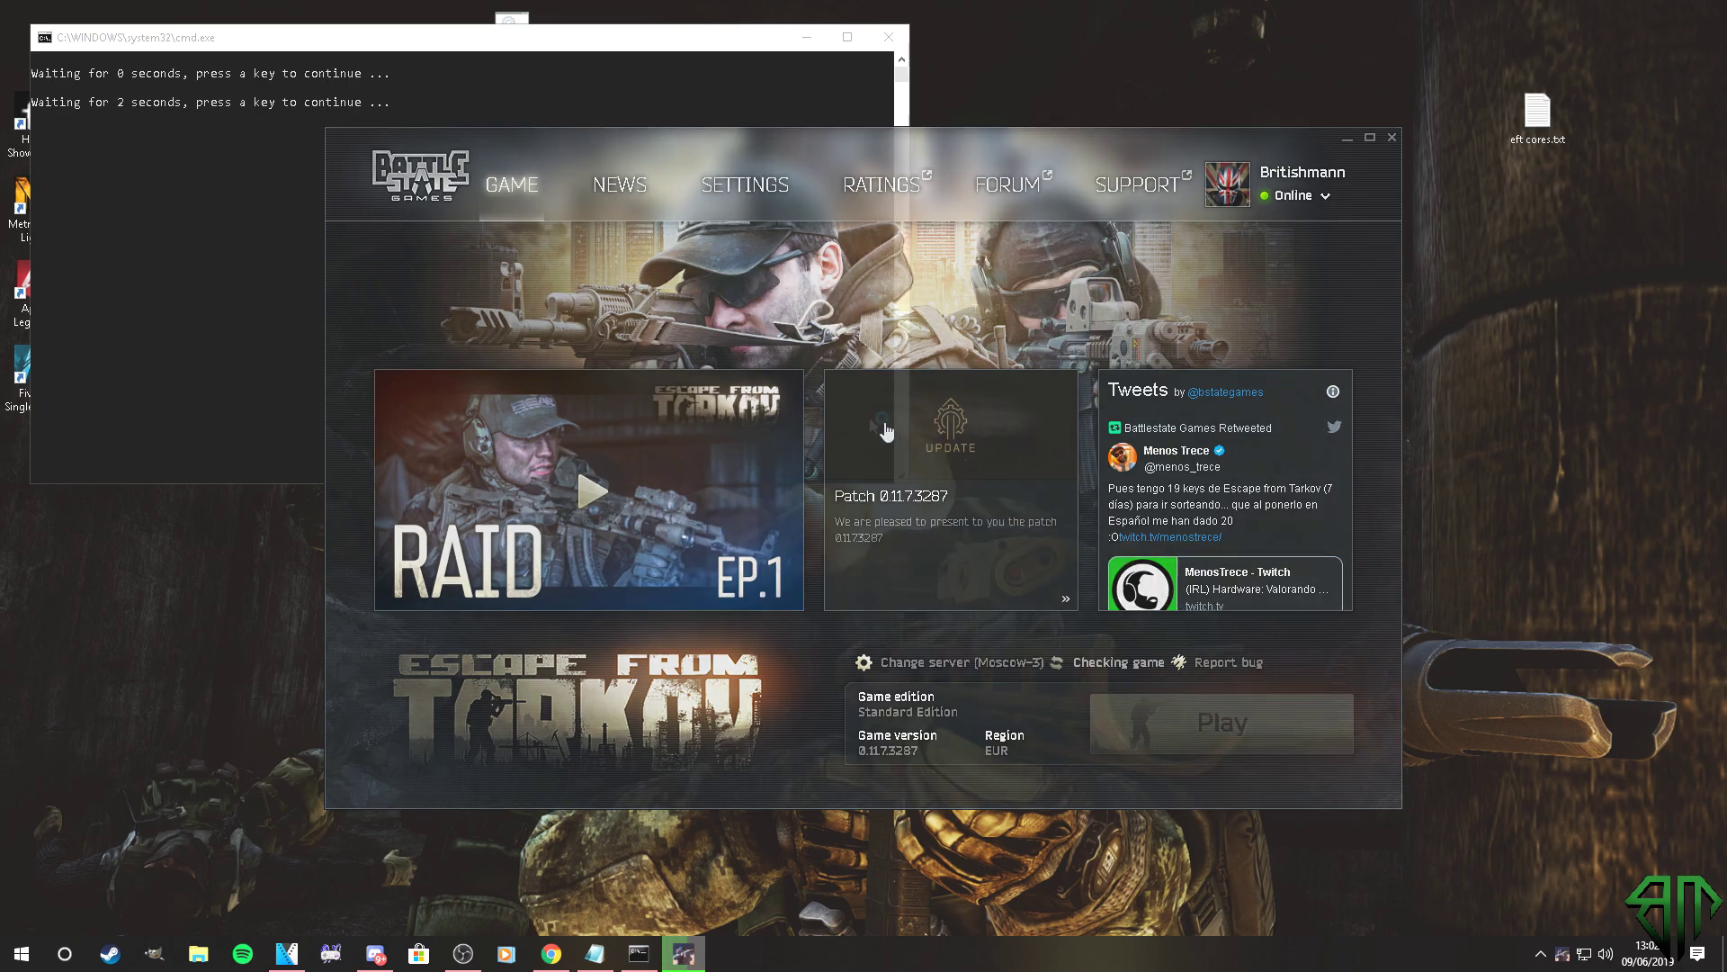